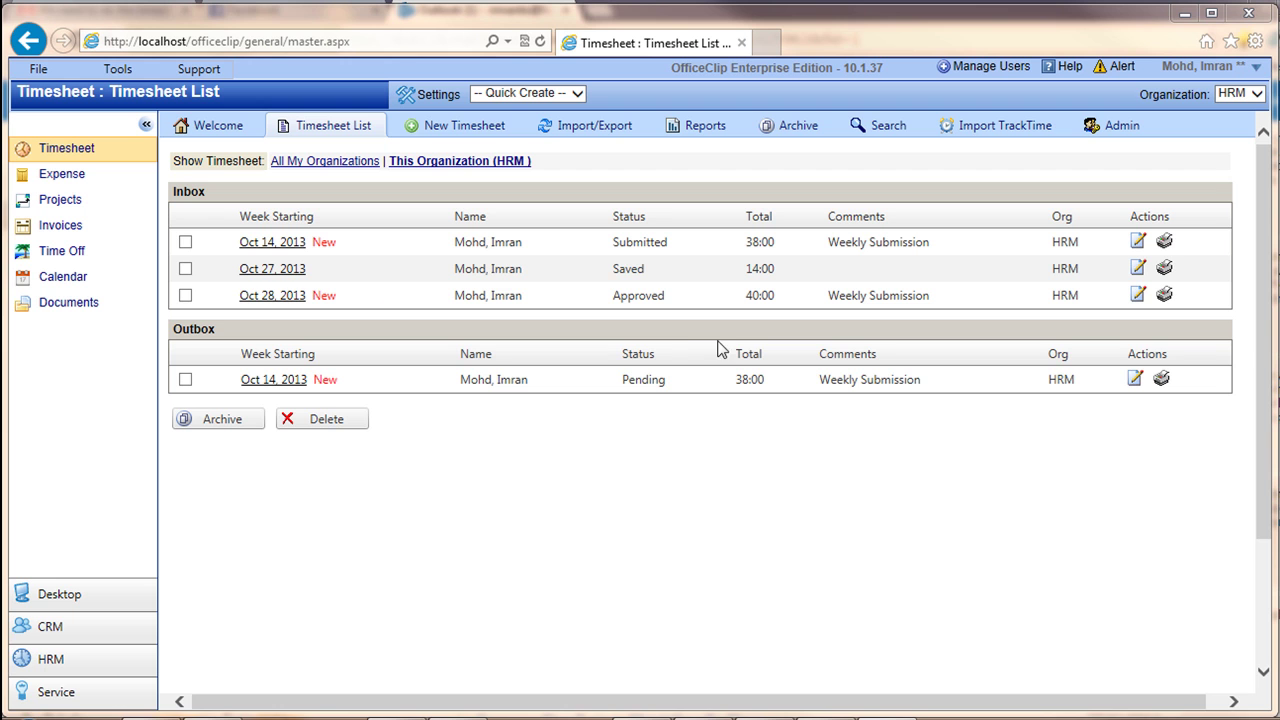
Start a new timesheet with 8 hours on Nov 4 and a Development note
click(418, 128)
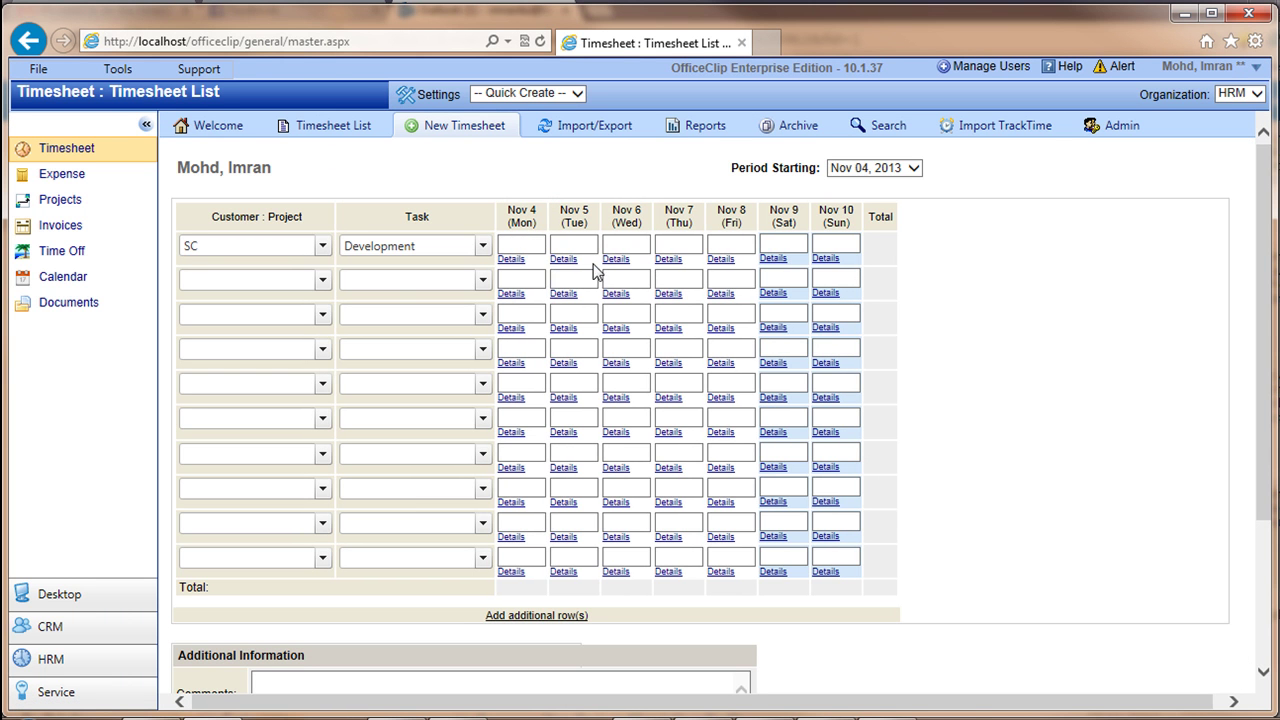
click(521, 245)
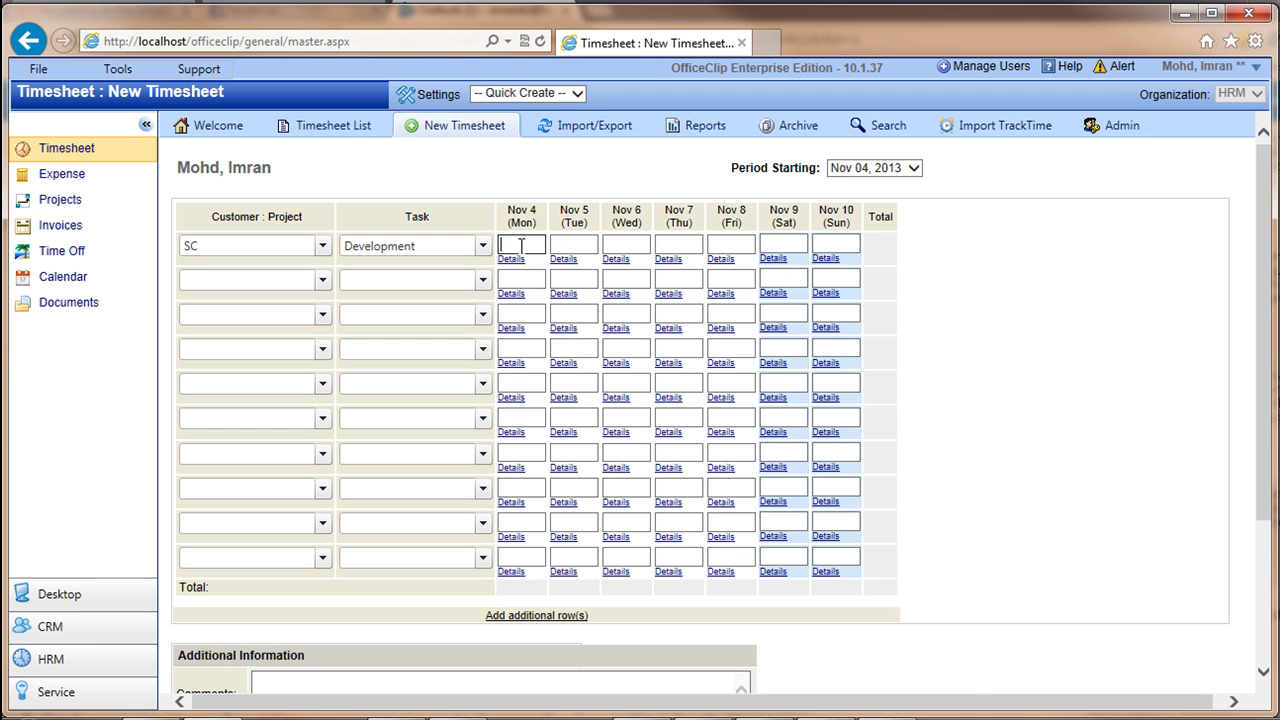
text(8)
click(514, 259)
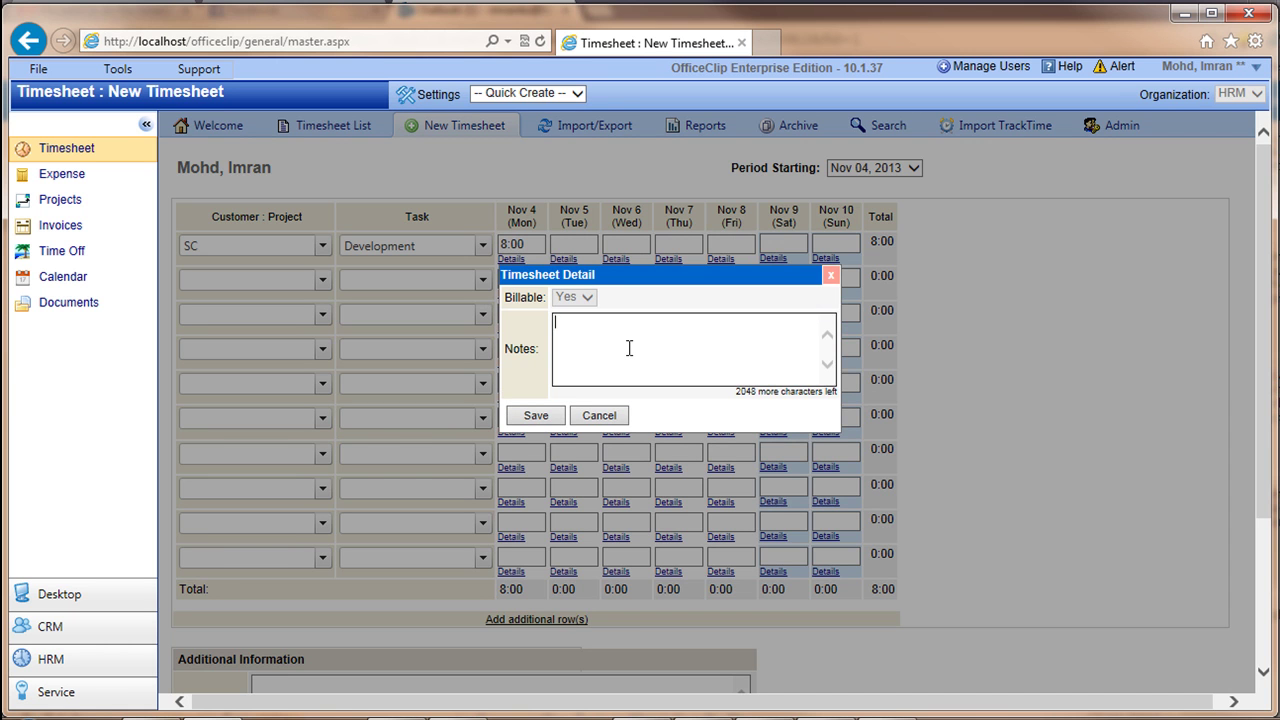
text(Develo)
text(pment)
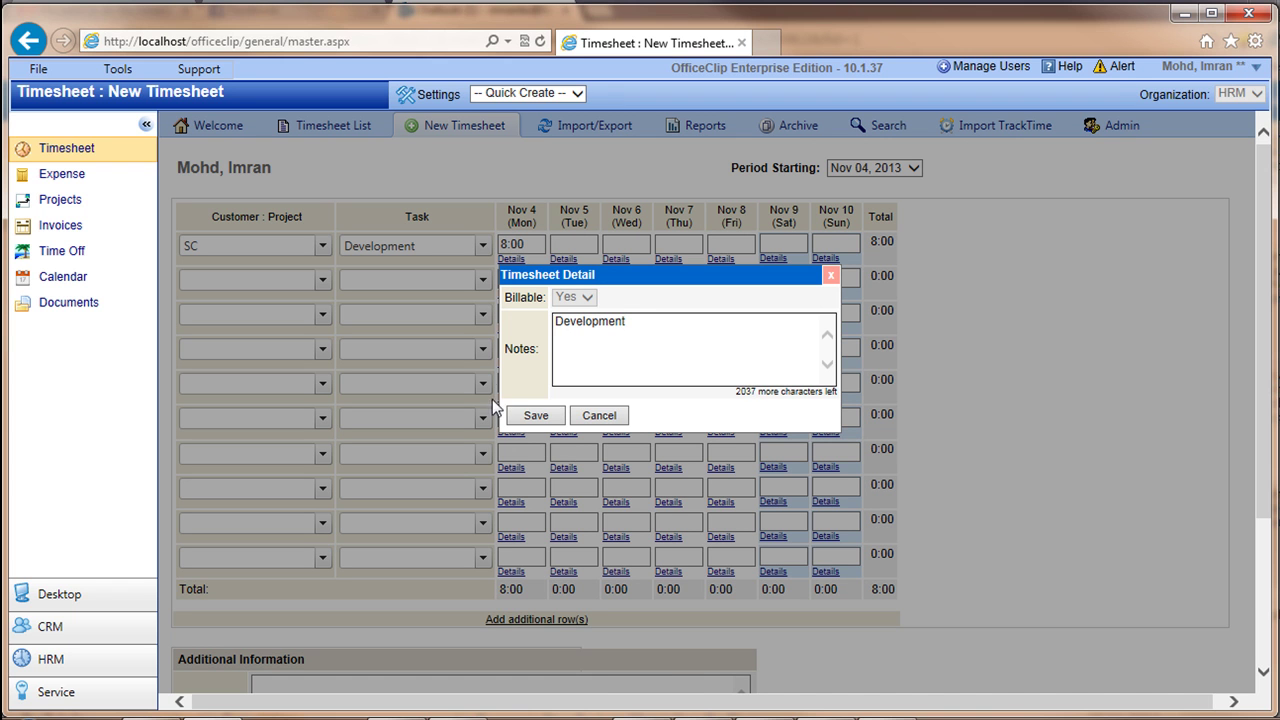
click(530, 418)
Add the comment 'Daily Updates', save the timesheet, and preview the Oct 28 timesheet
scroll(1004, 438, down, 3)
click(640, 491)
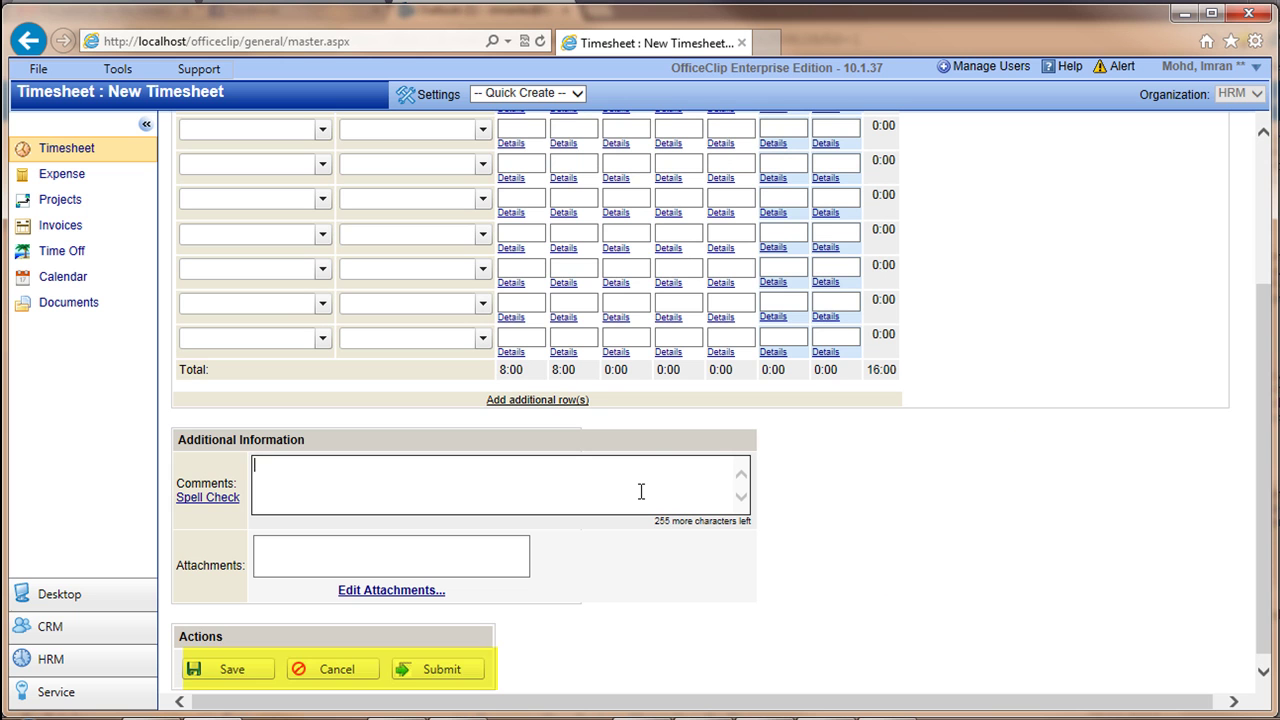
text(Daily U)
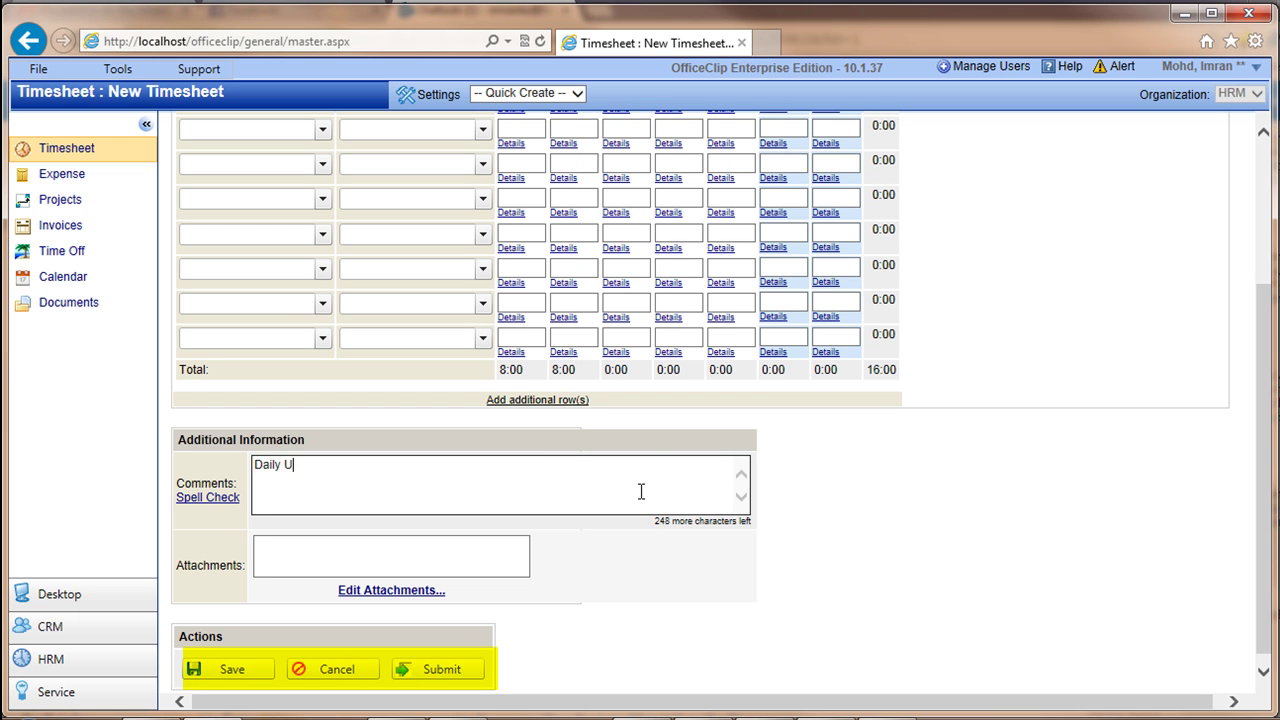
text(pdates)
scroll(634, 489, down, 1)
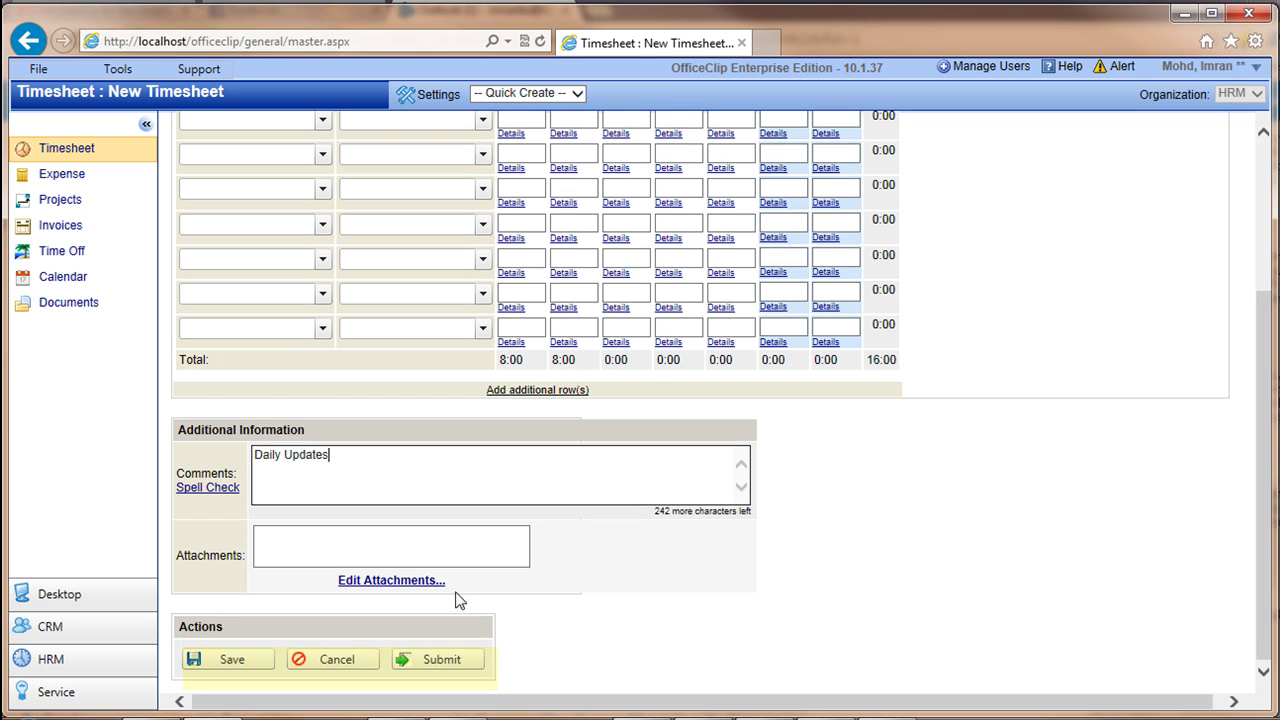
click(213, 673)
click(1164, 294)
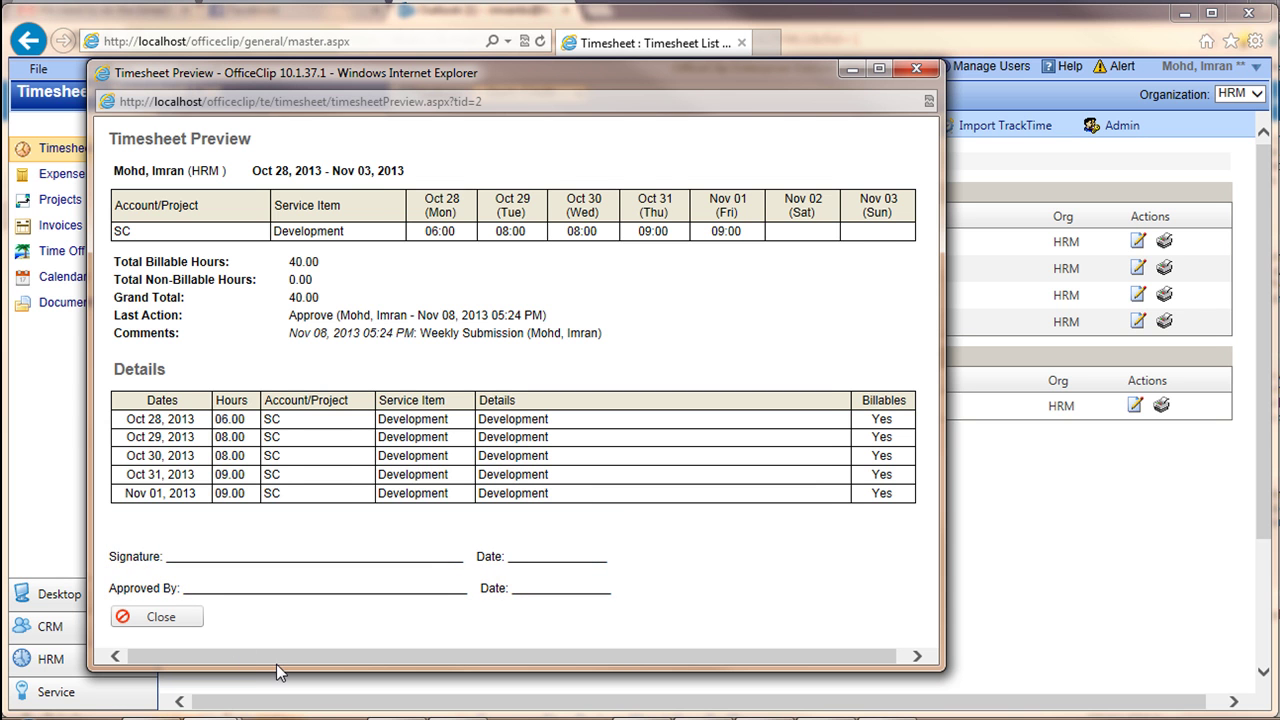
Close the Oct 28 timesheet preview window
drag(279, 659, 349, 658)
click(155, 618)
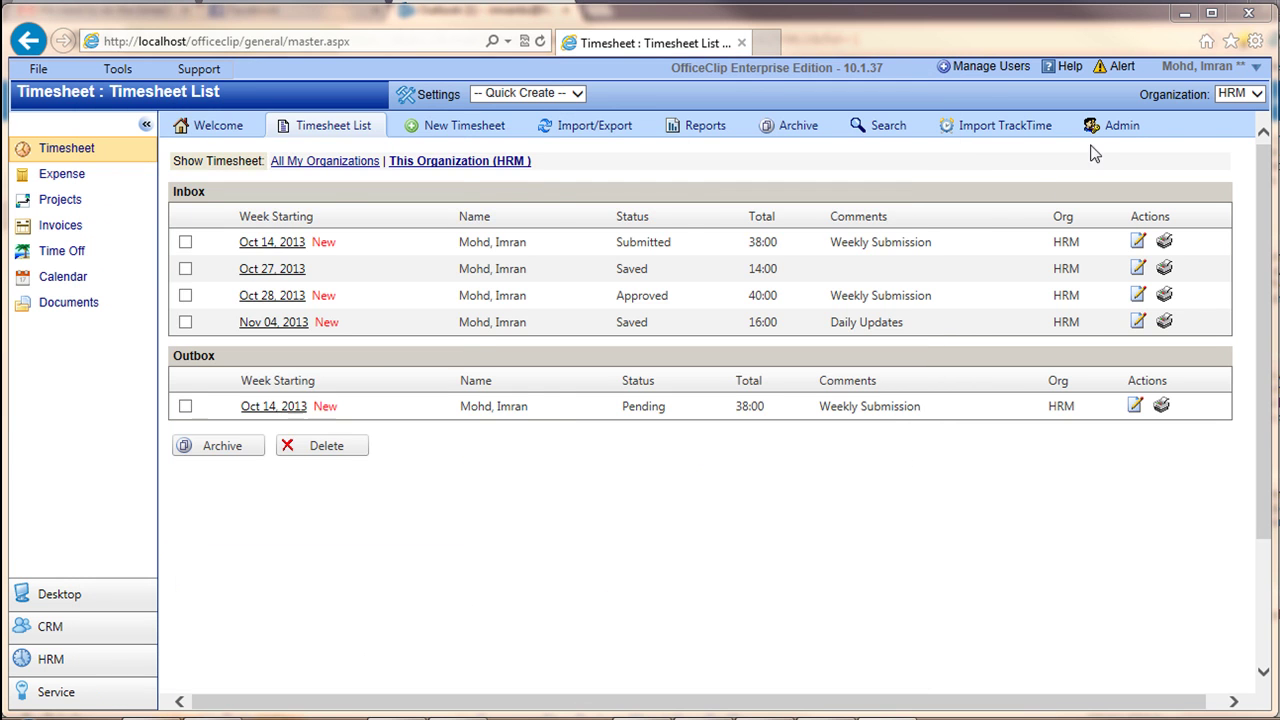
Start a new timesheet rule with a 'Check the Total Hours' condition
click(1100, 127)
click(668, 130)
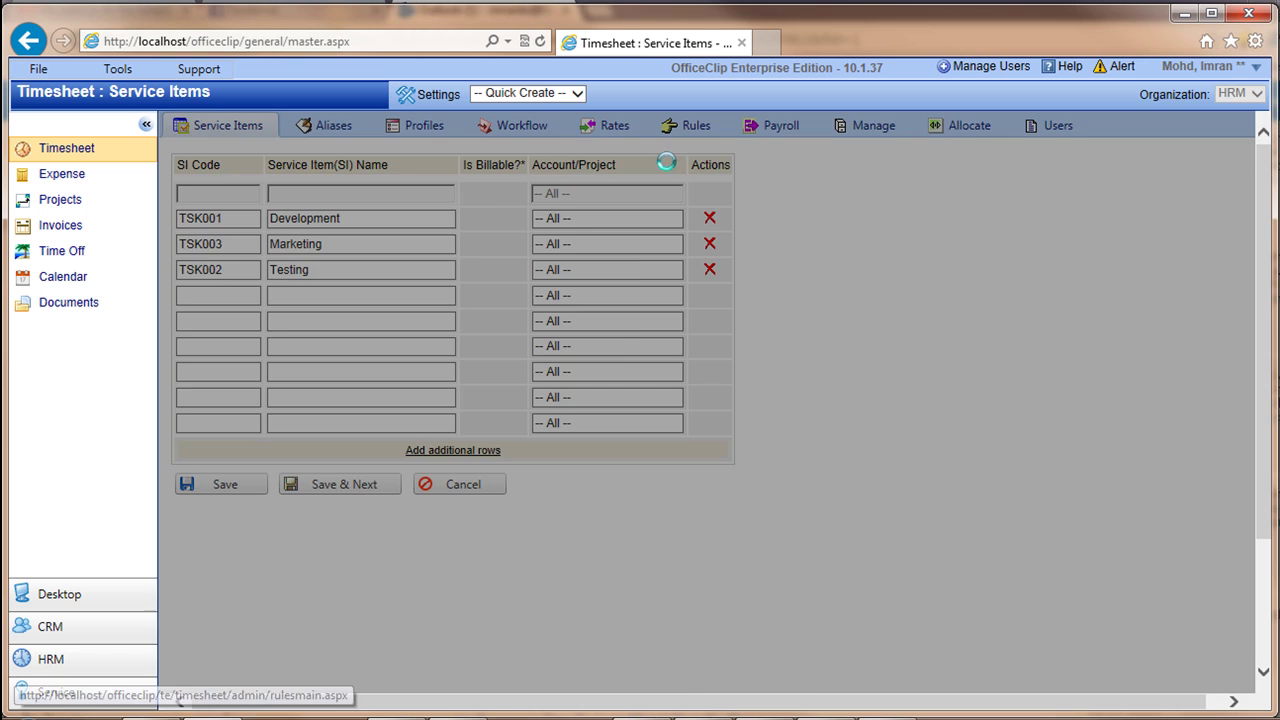
click(458, 215)
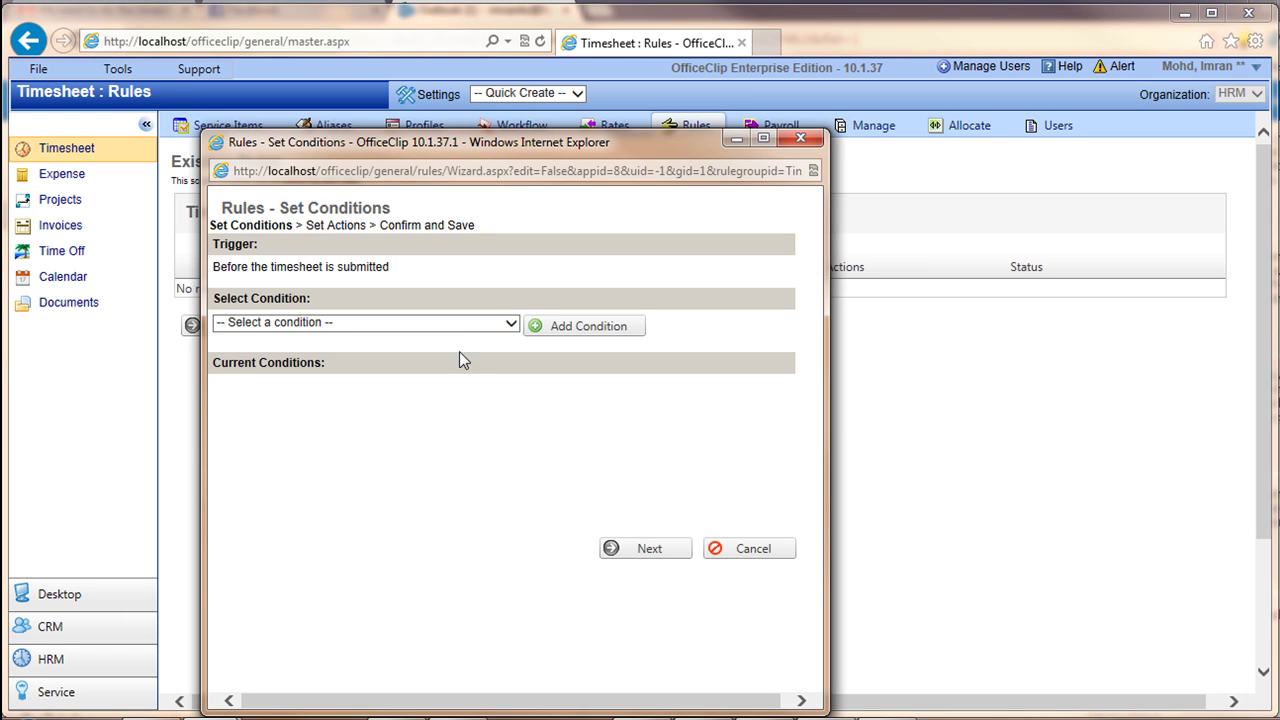
click(455, 325)
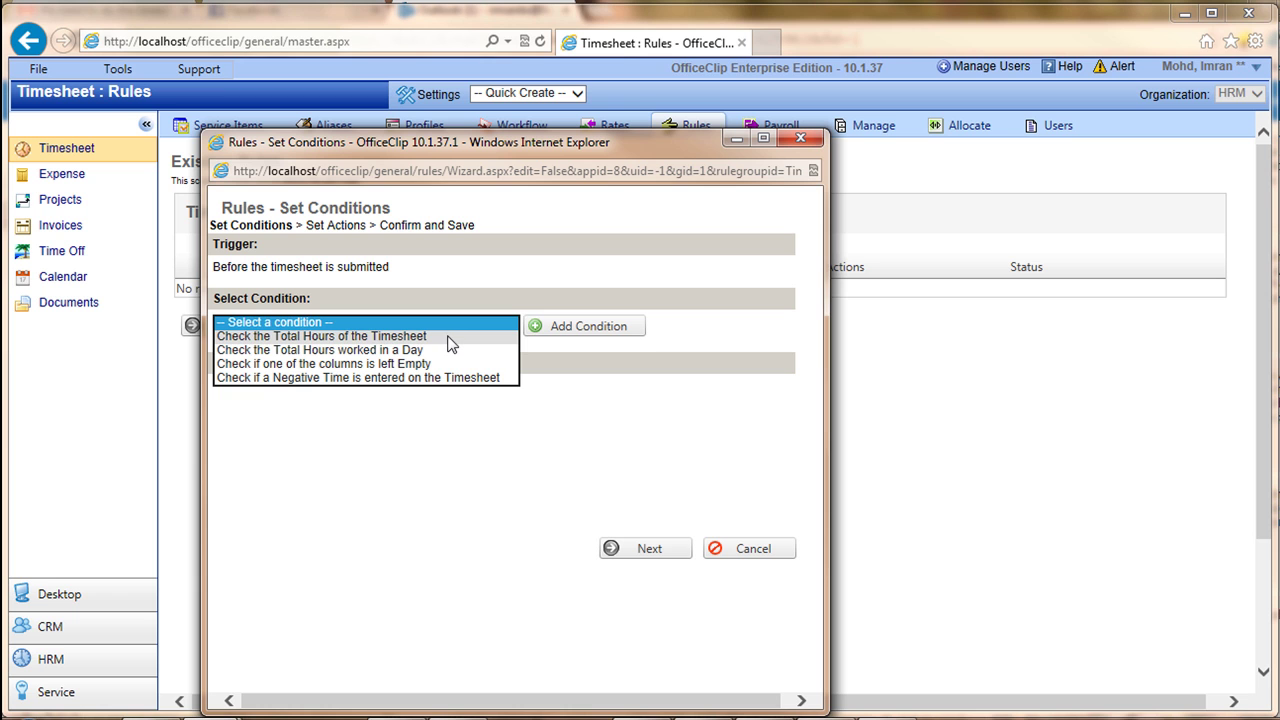
click(448, 338)
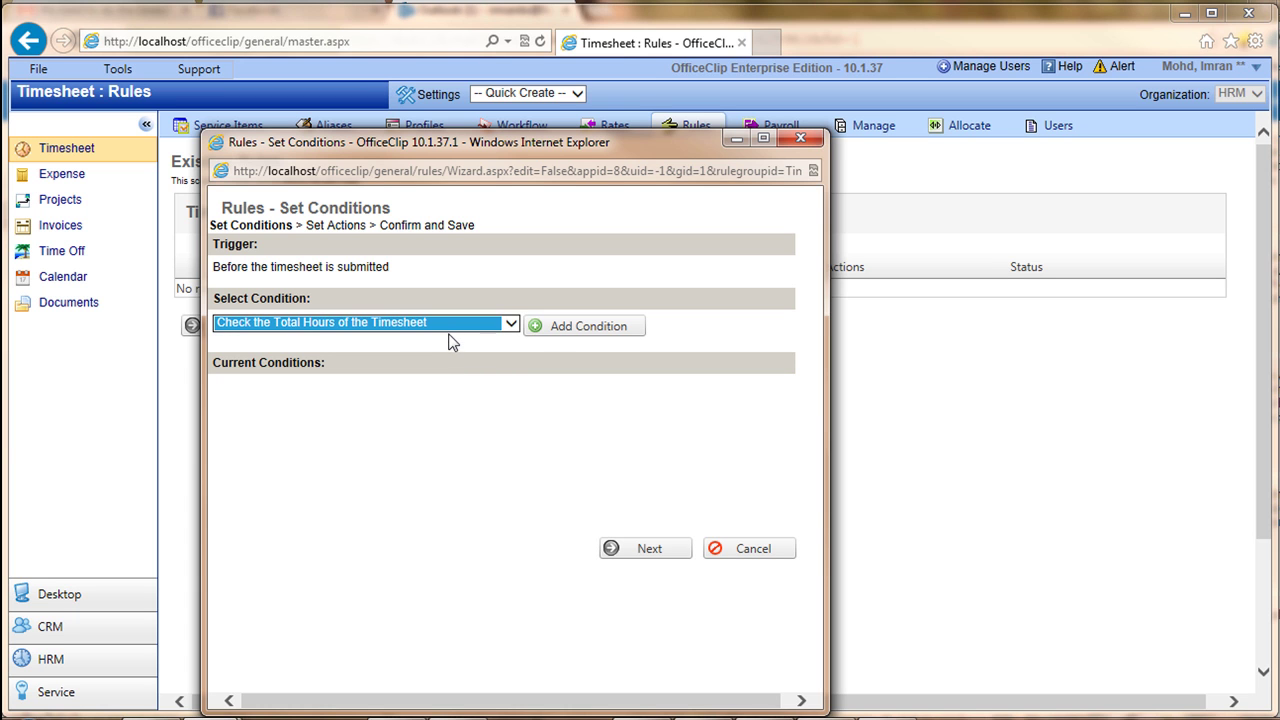
click(552, 330)
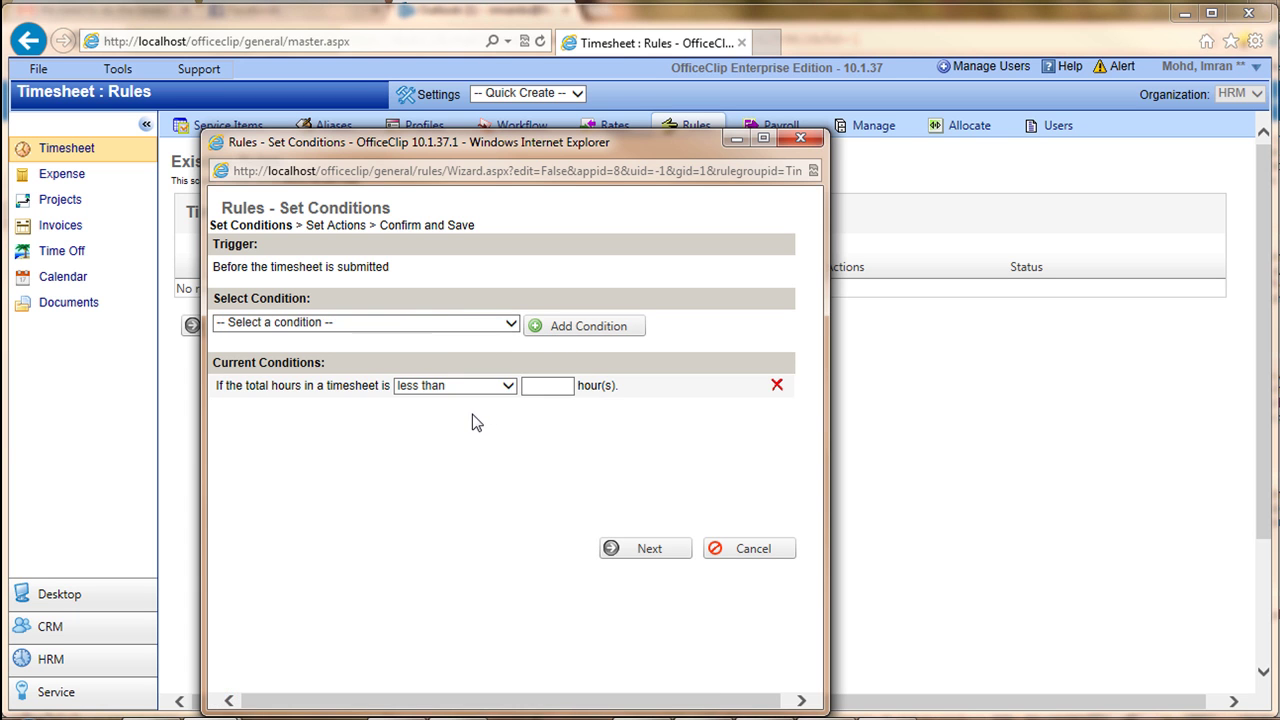
Set the hour threshold to 40 and add a Show Warning or Error action
click(542, 390)
text(0)
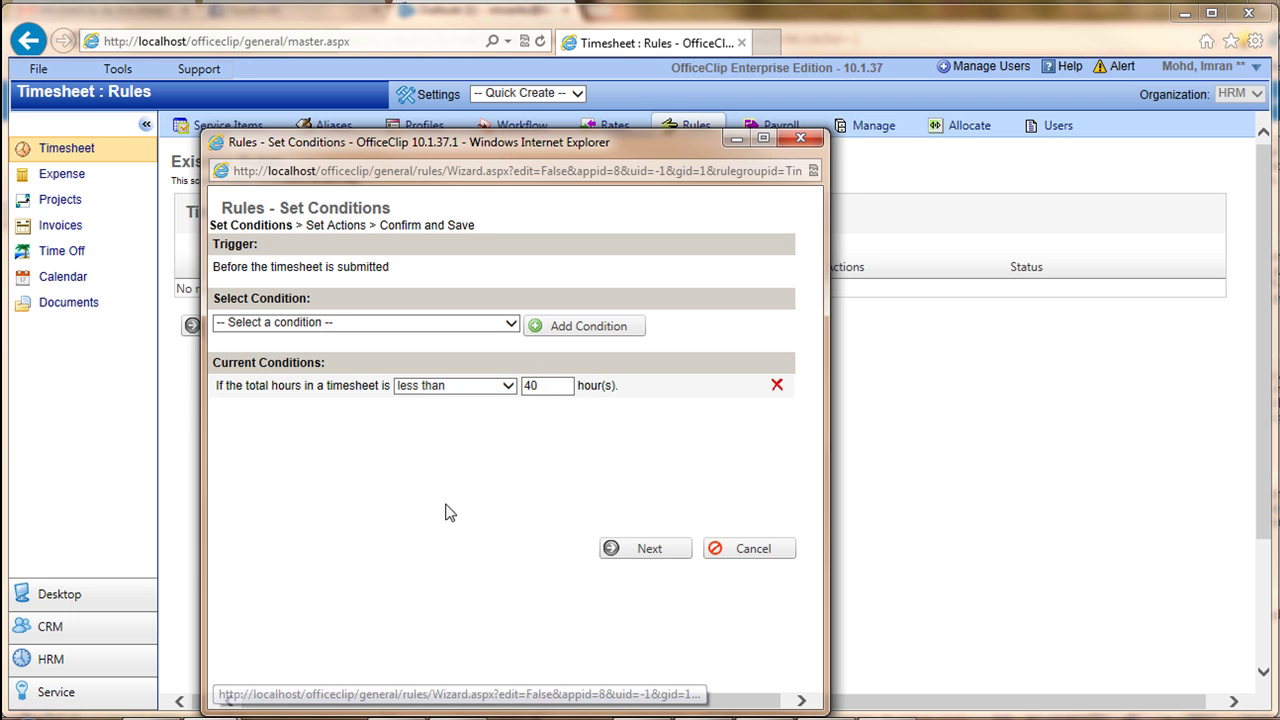
click(350, 270)
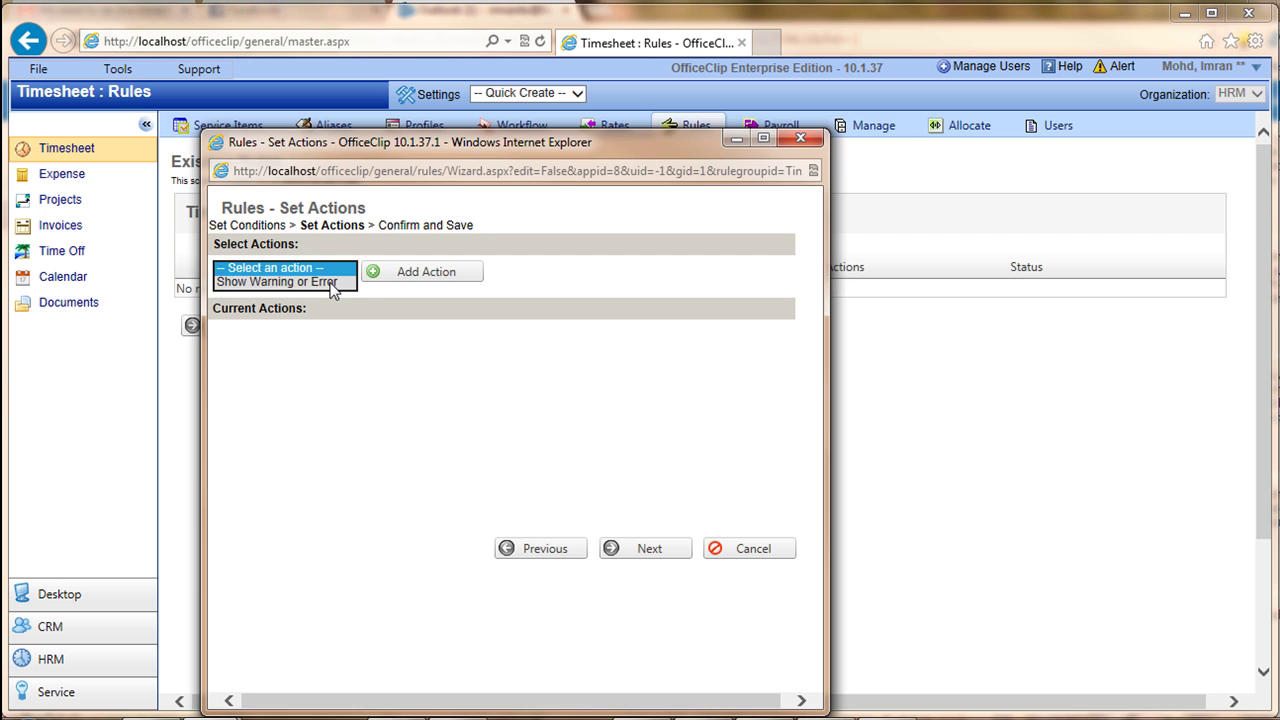
click(333, 283)
click(388, 275)
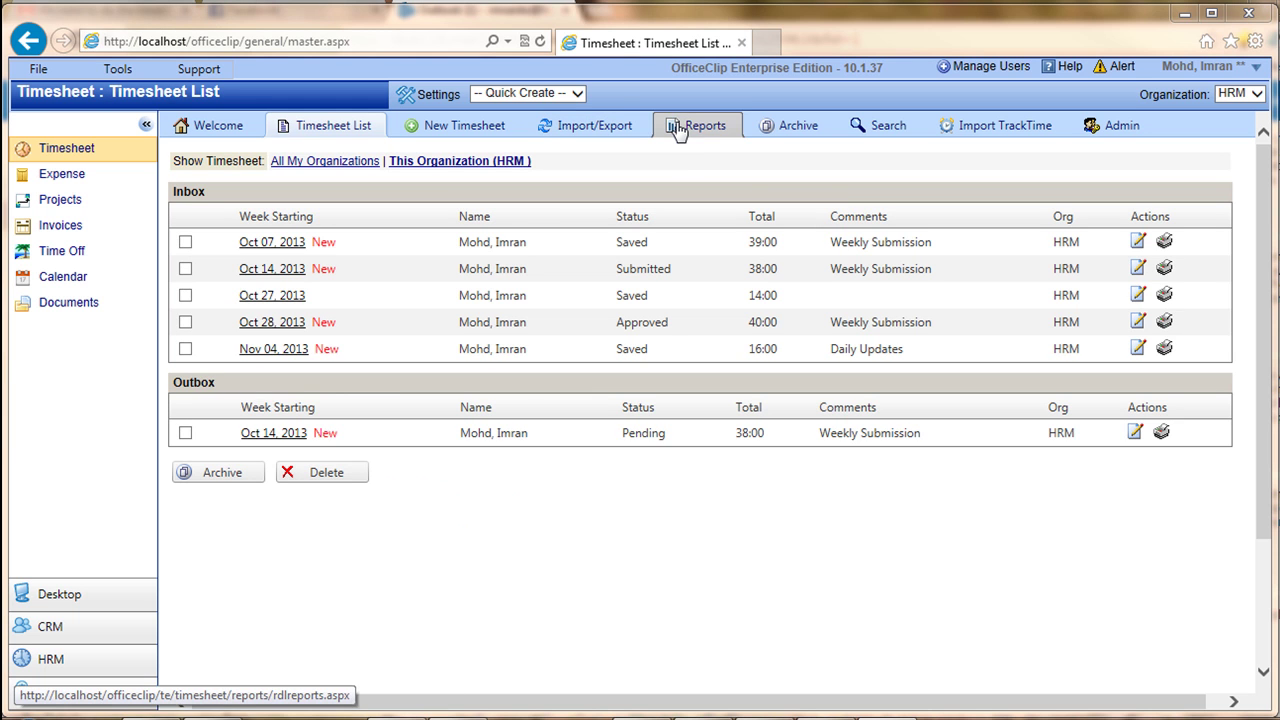
Open the Timesheet Detail report and start editing its design
click(682, 133)
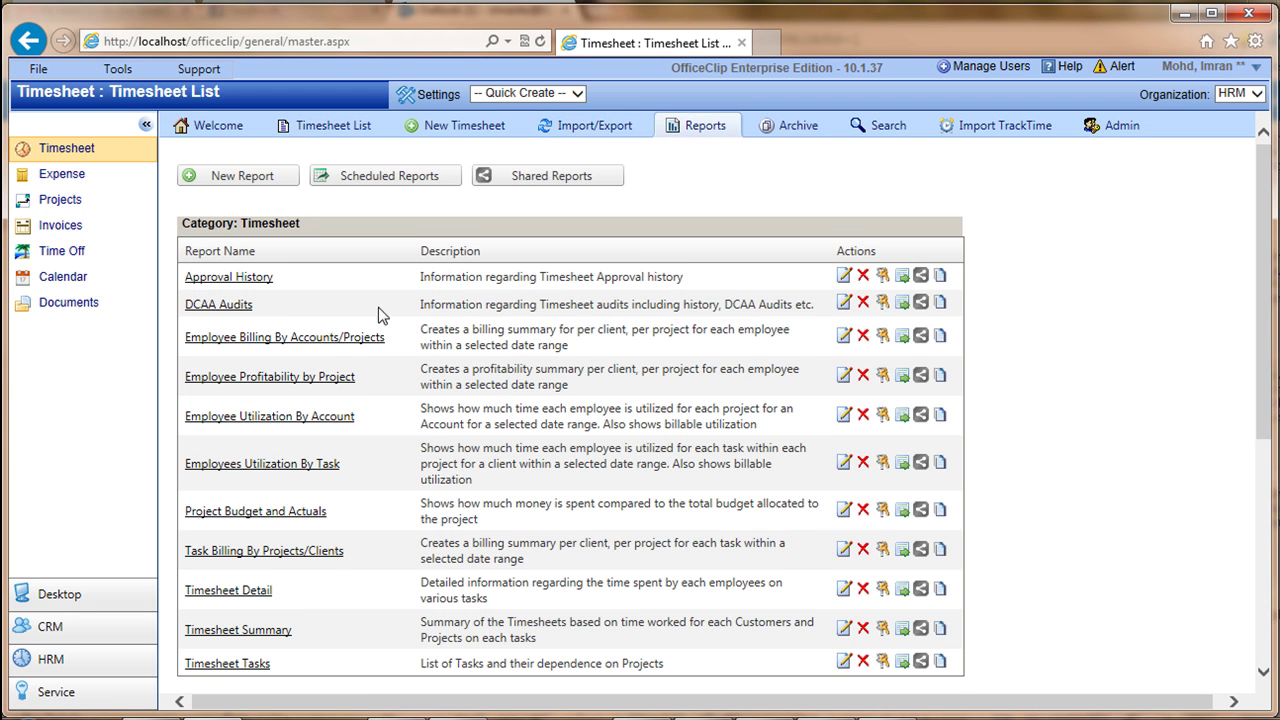
scroll(508, 358, down, 1)
click(265, 503)
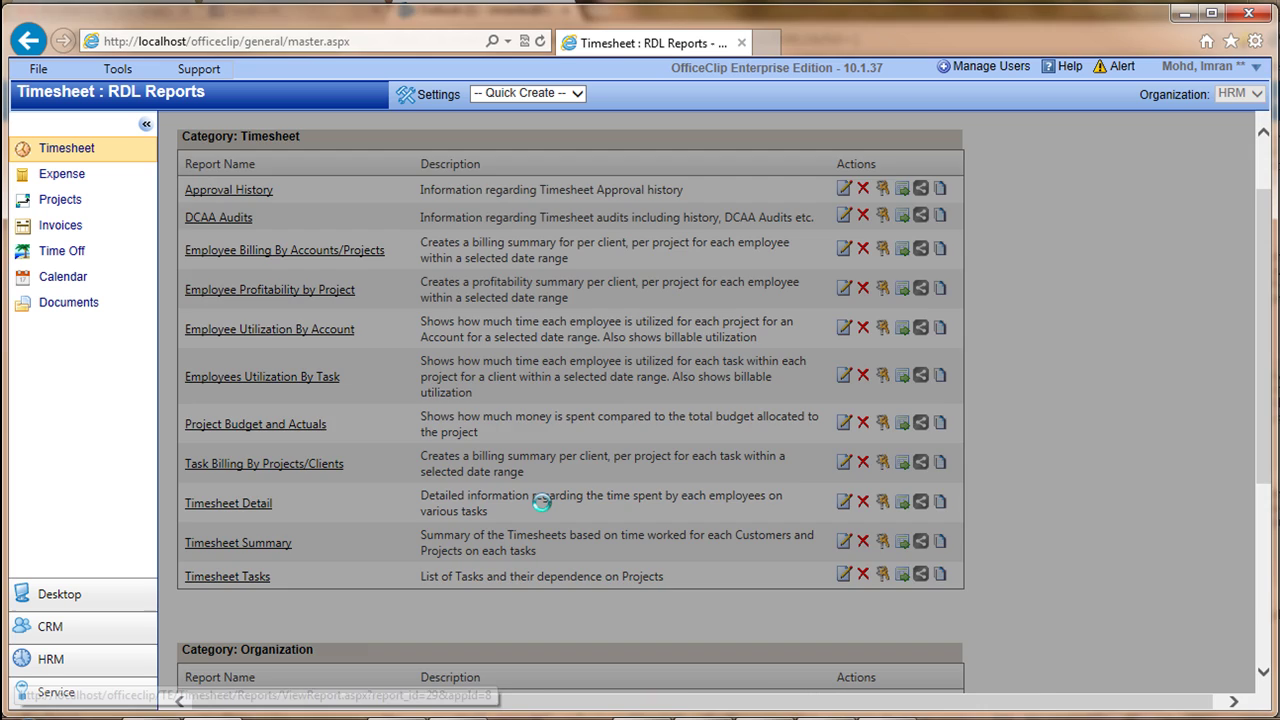
click(268, 207)
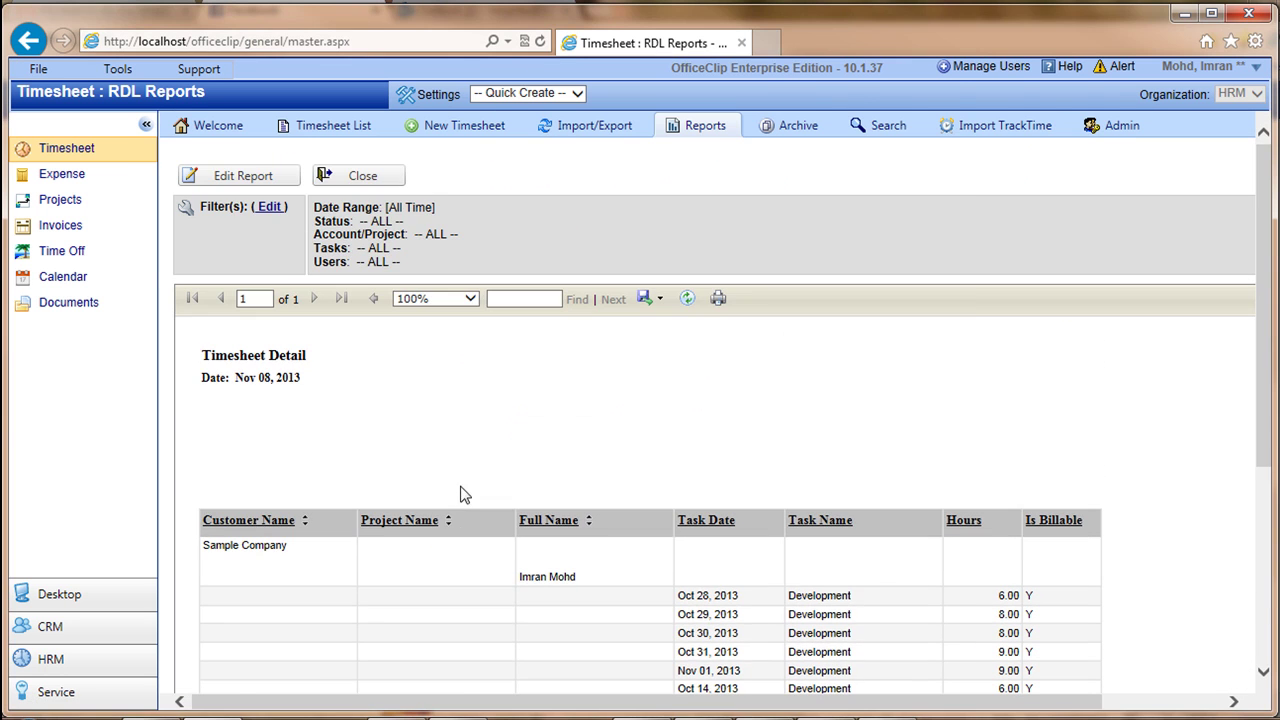
click(240, 176)
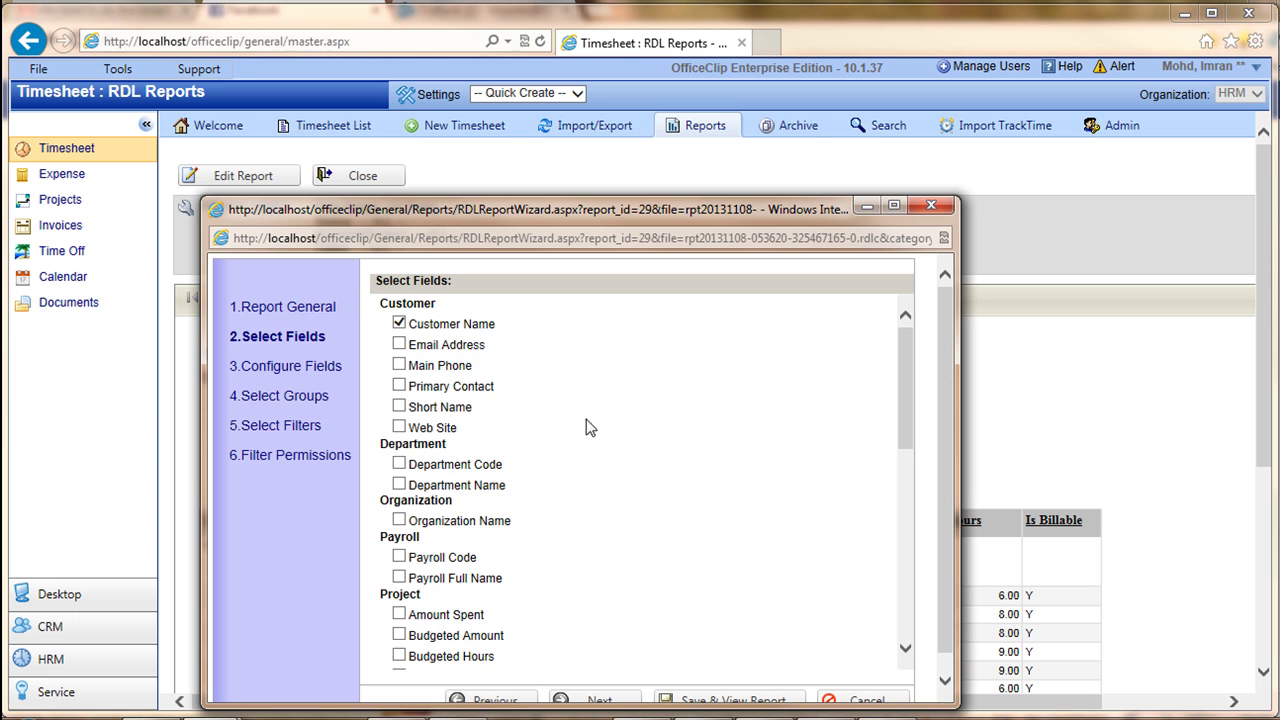
Add the user's Email Address field, step through the wizard, and save and view the report
click(399, 344)
scroll(476, 397, down, 2)
scroll(523, 440, down, 2)
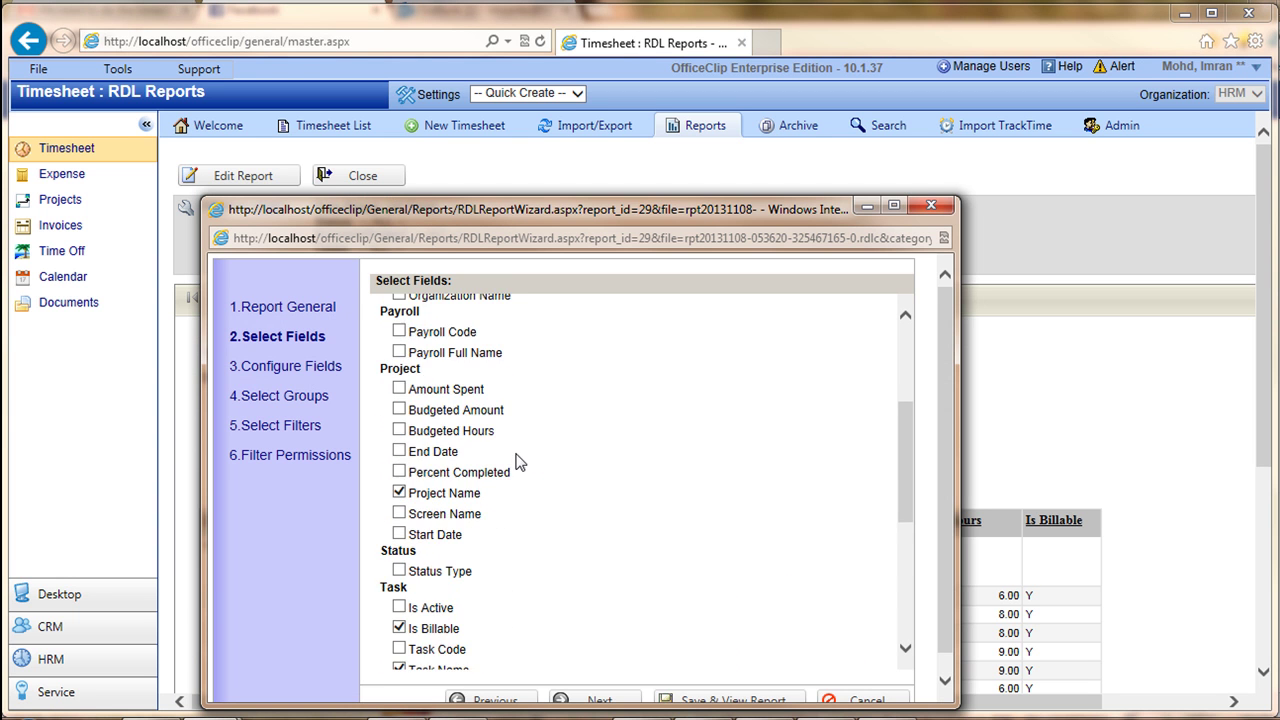
scroll(517, 460, down, 2)
scroll(509, 494, down, 2)
scroll(505, 529, down, 3)
scroll(499, 528, down, 1)
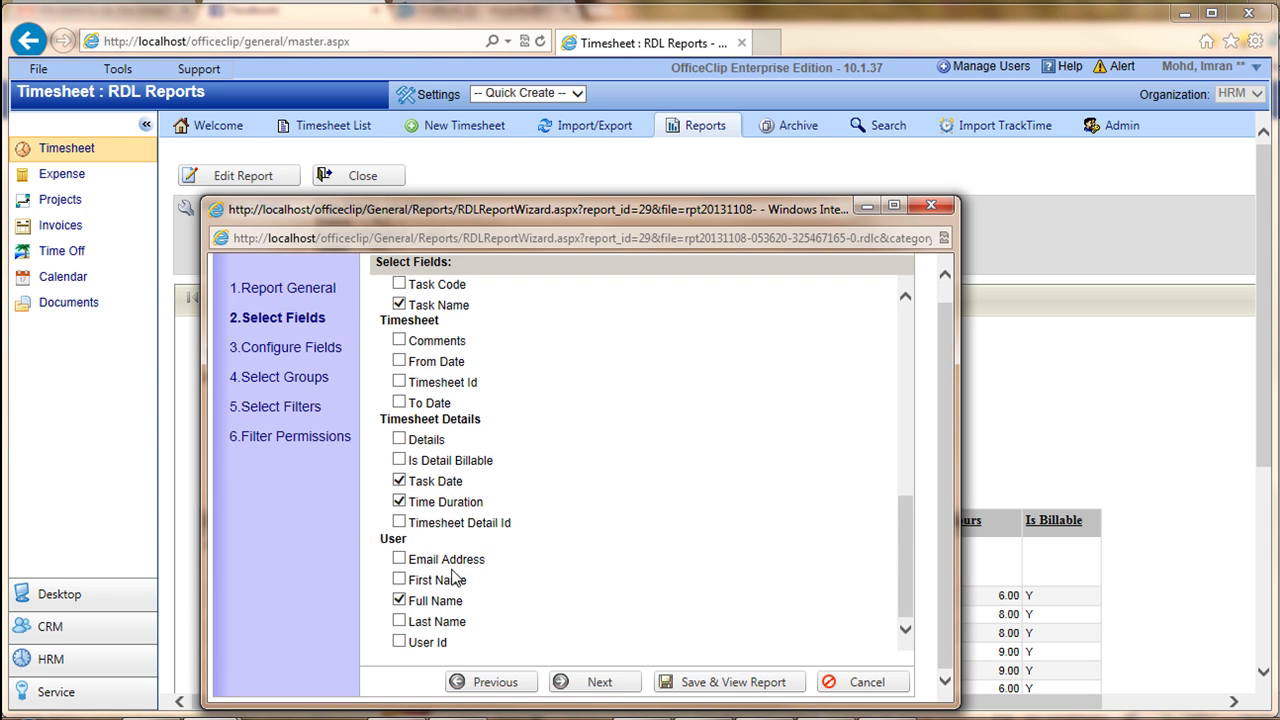
click(396, 557)
click(598, 655)
click(598, 652)
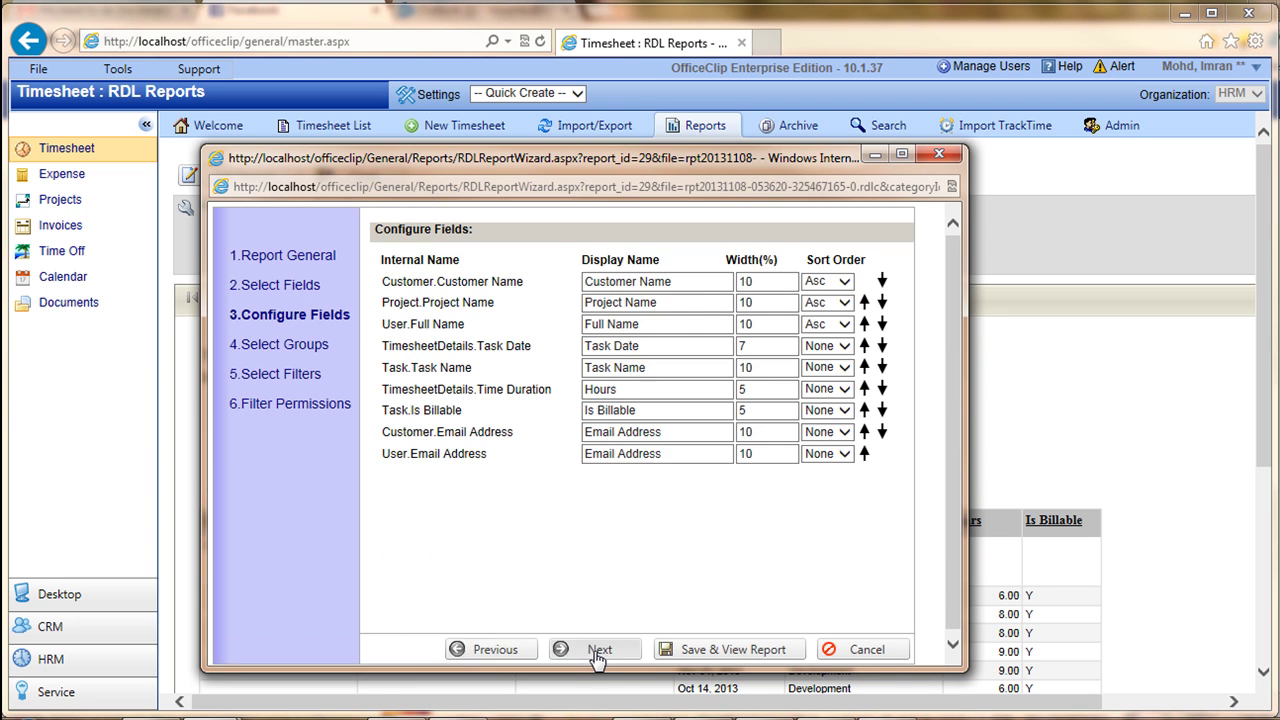
click(598, 652)
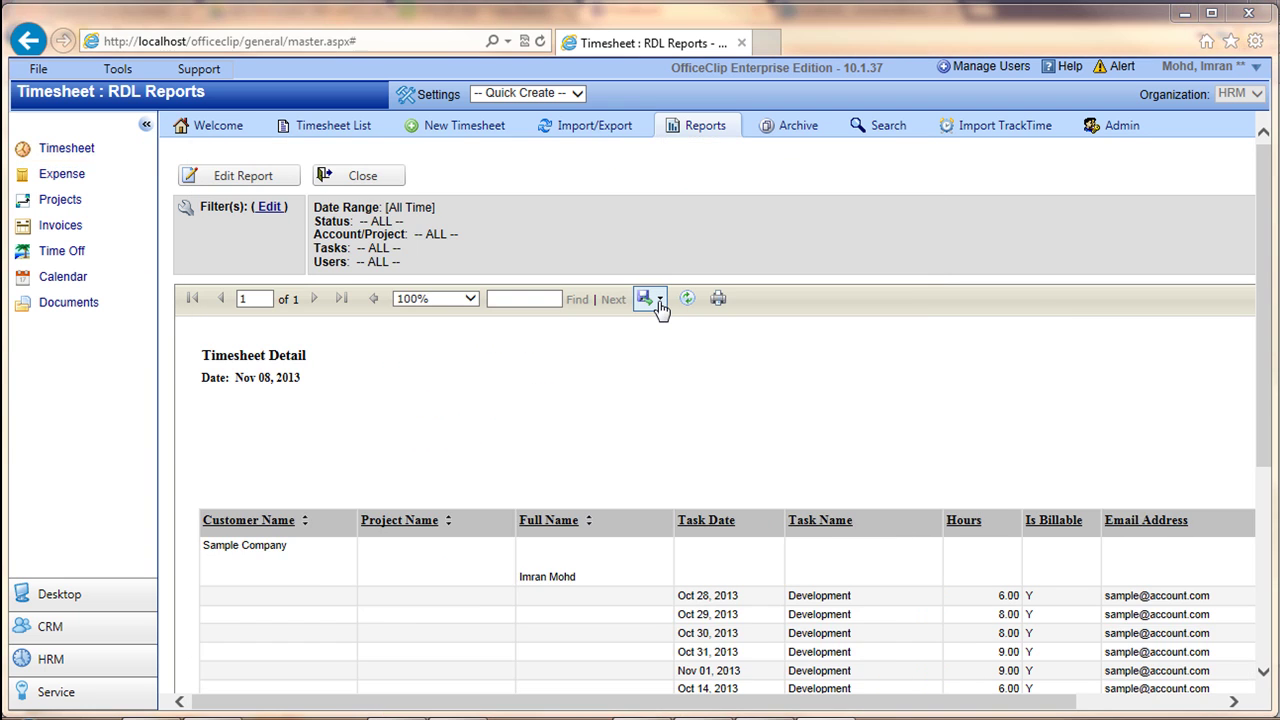
click(659, 299)
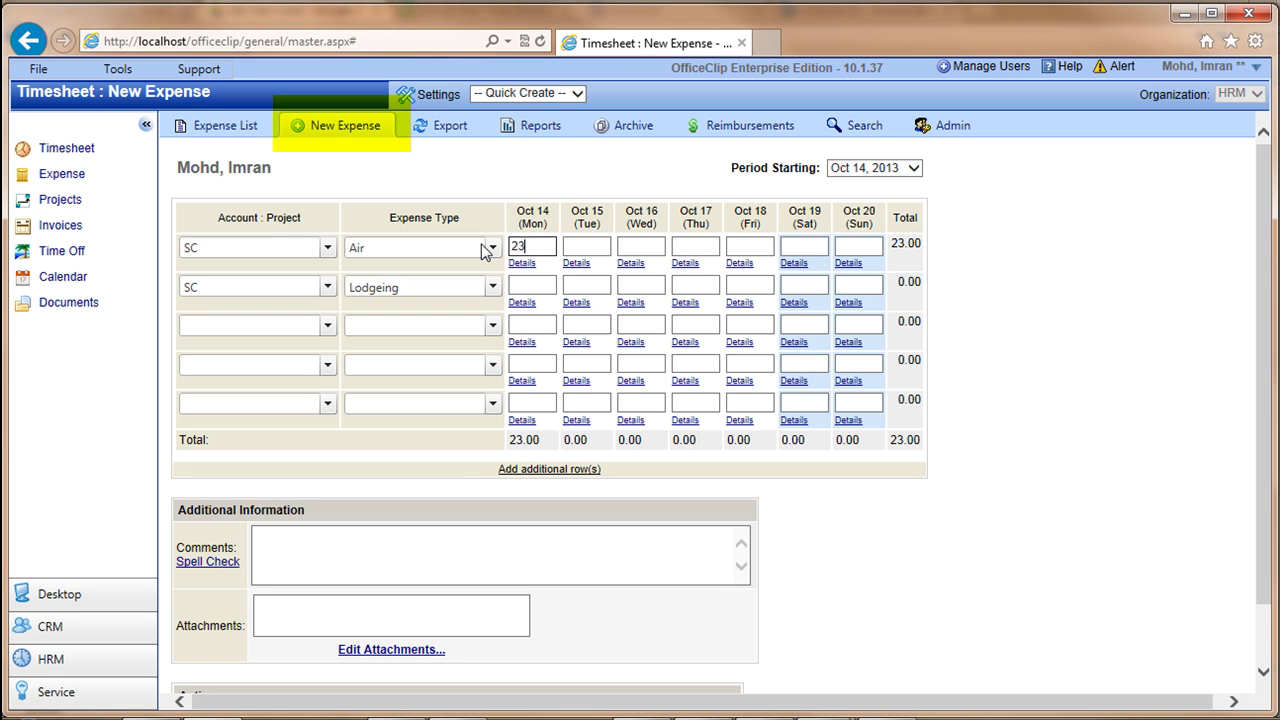
Enter Oct 14 expenses of 234 Air, 145 Lodgeing and 50 Travelling, then approve the sheet
text(234)
click(531, 286)
text(145)
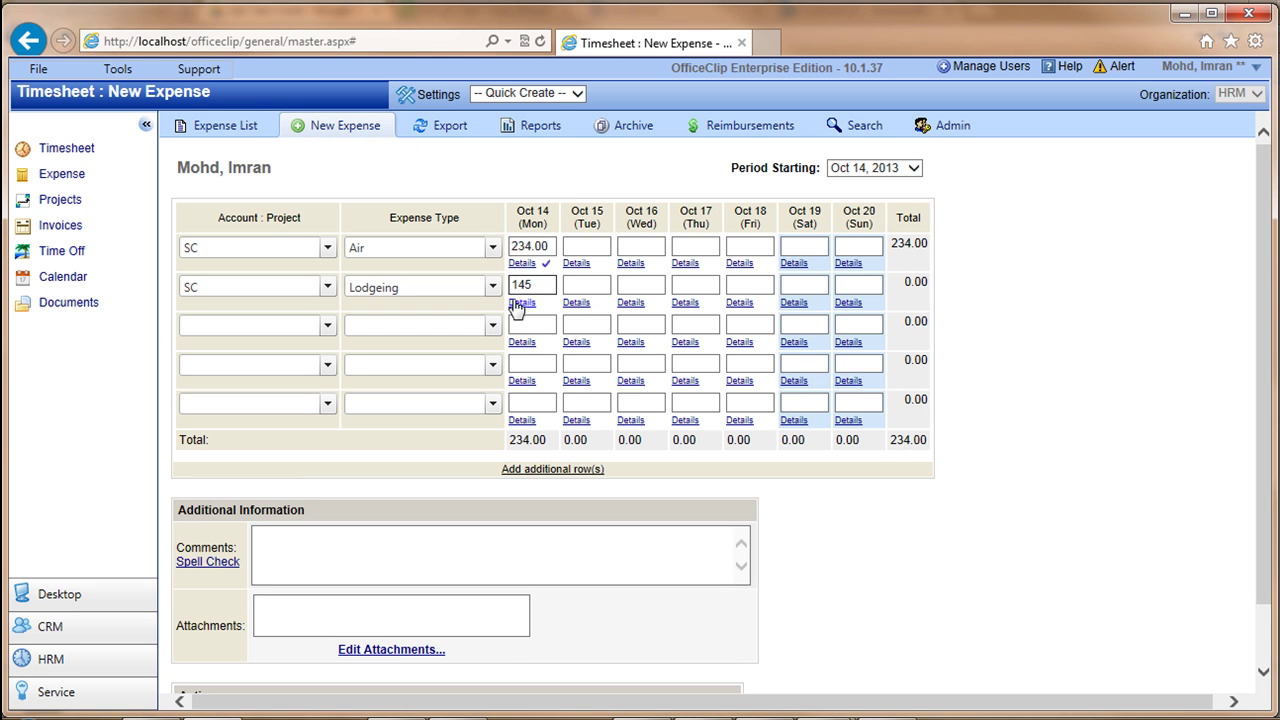
click(492, 325)
click(405, 405)
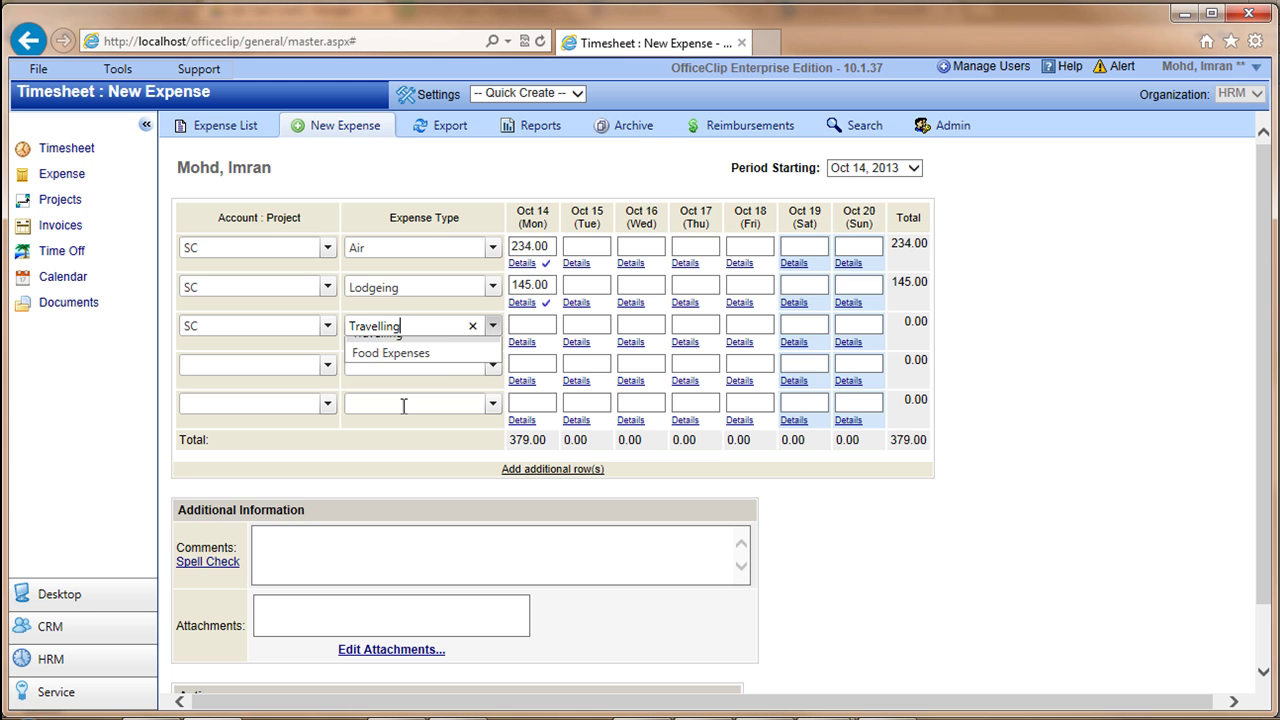
click(531, 324)
text(50)
click(817, 528)
scroll(817, 528, down, 2)
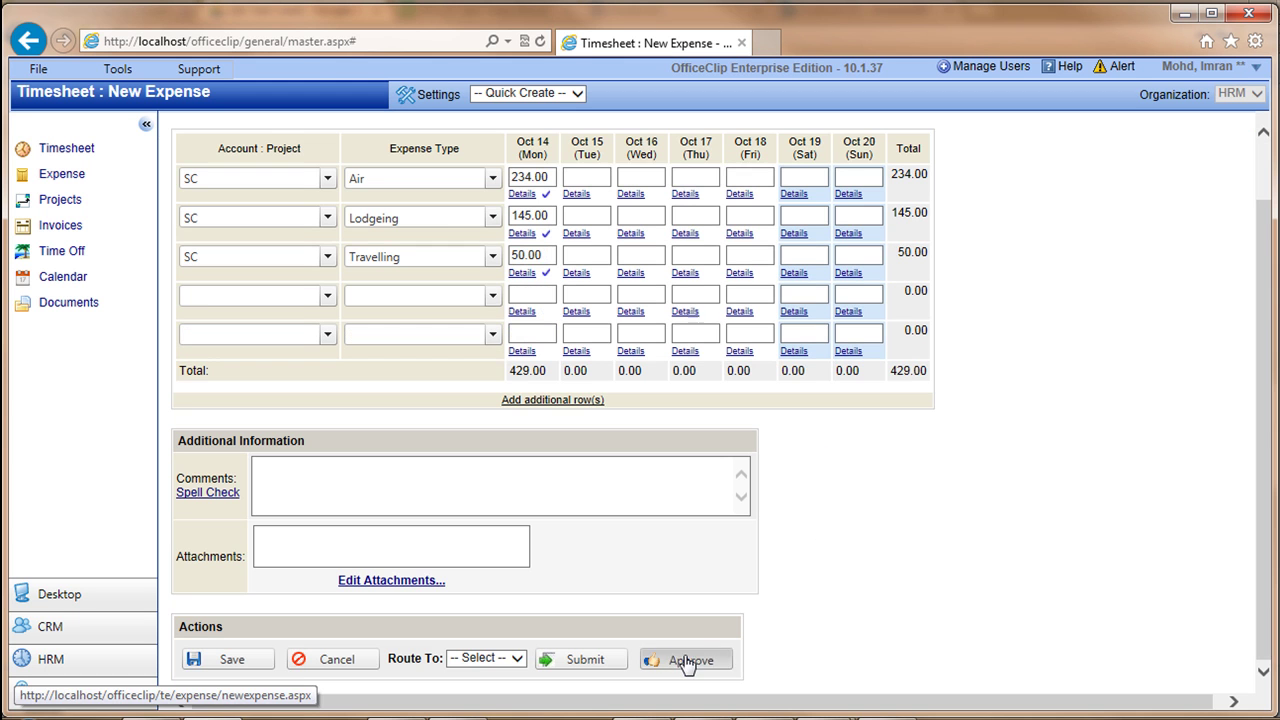
click(686, 660)
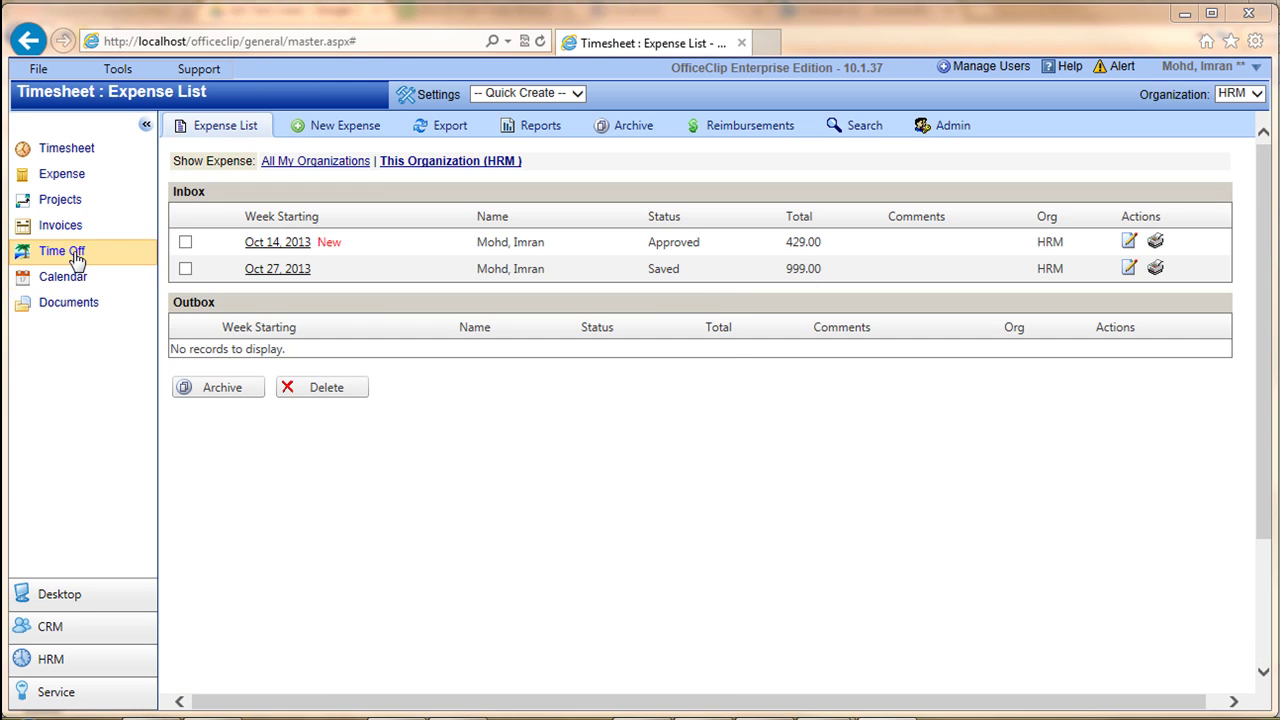
Start a new time off request in the Vacation category
click(72, 251)
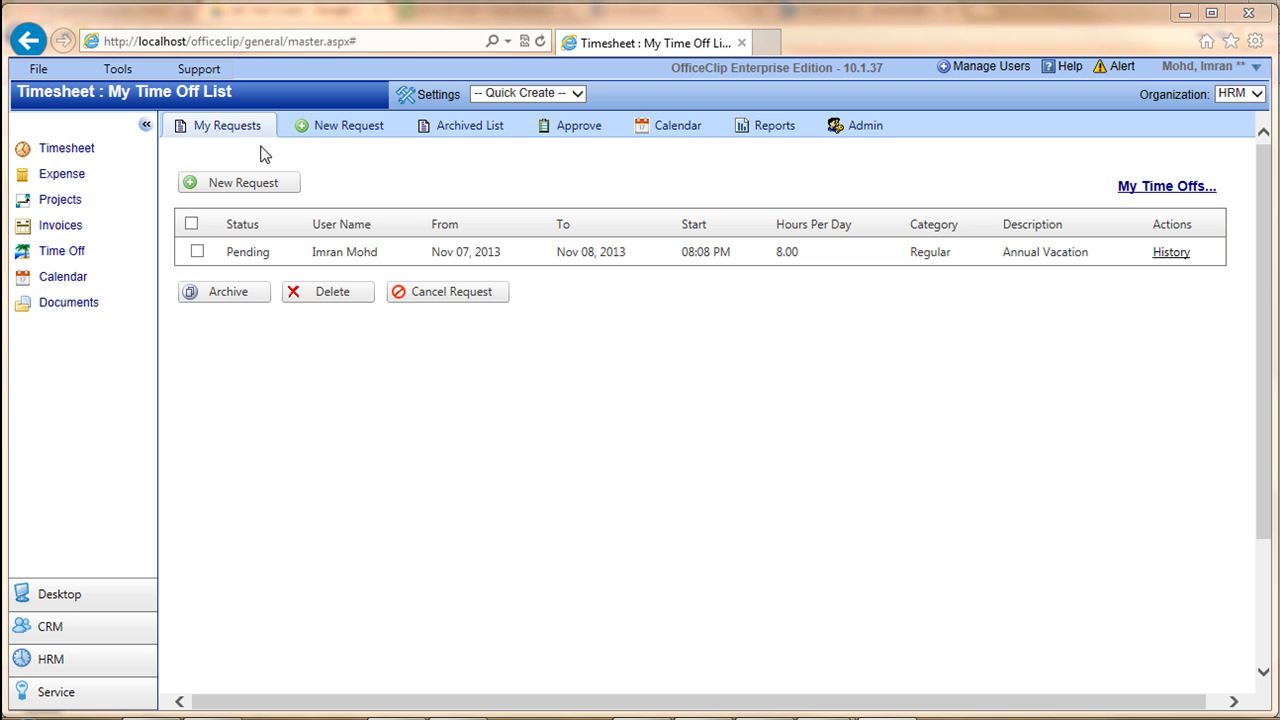
click(355, 132)
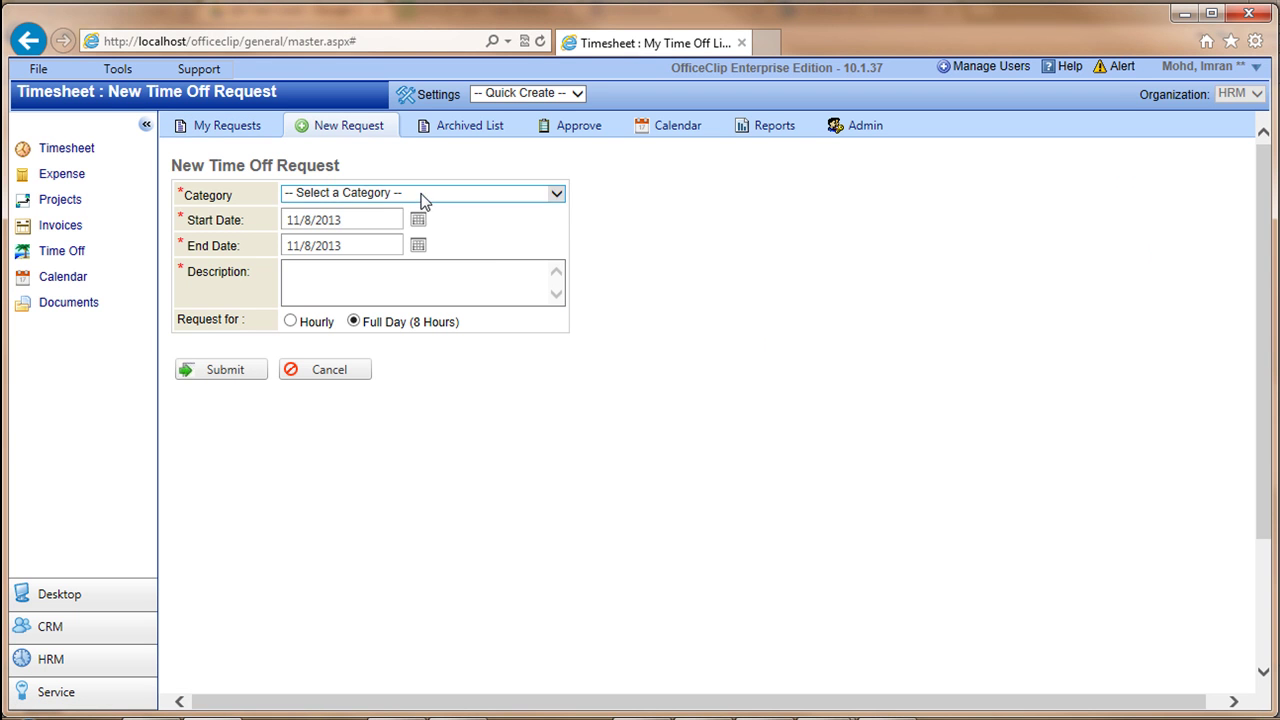
click(421, 198)
click(359, 220)
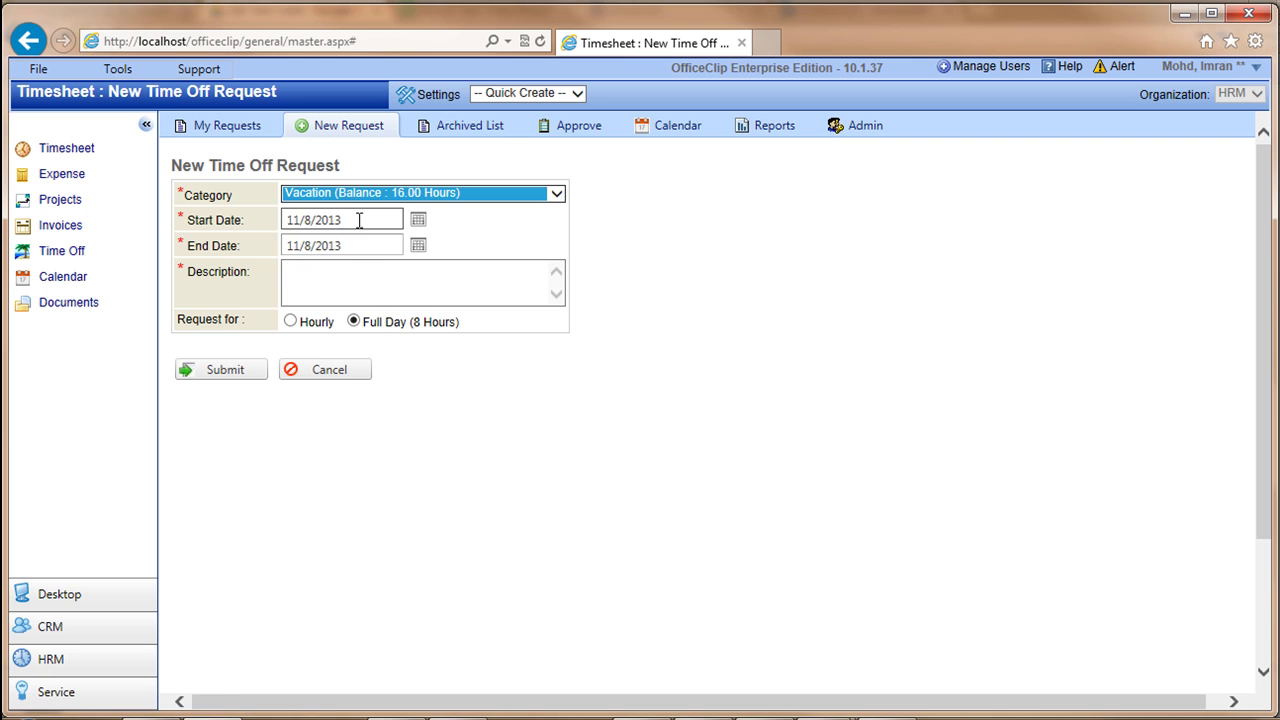
Set start and end dates to Nov 20 and describe it as 'Sisters Wedding'
click(418, 220)
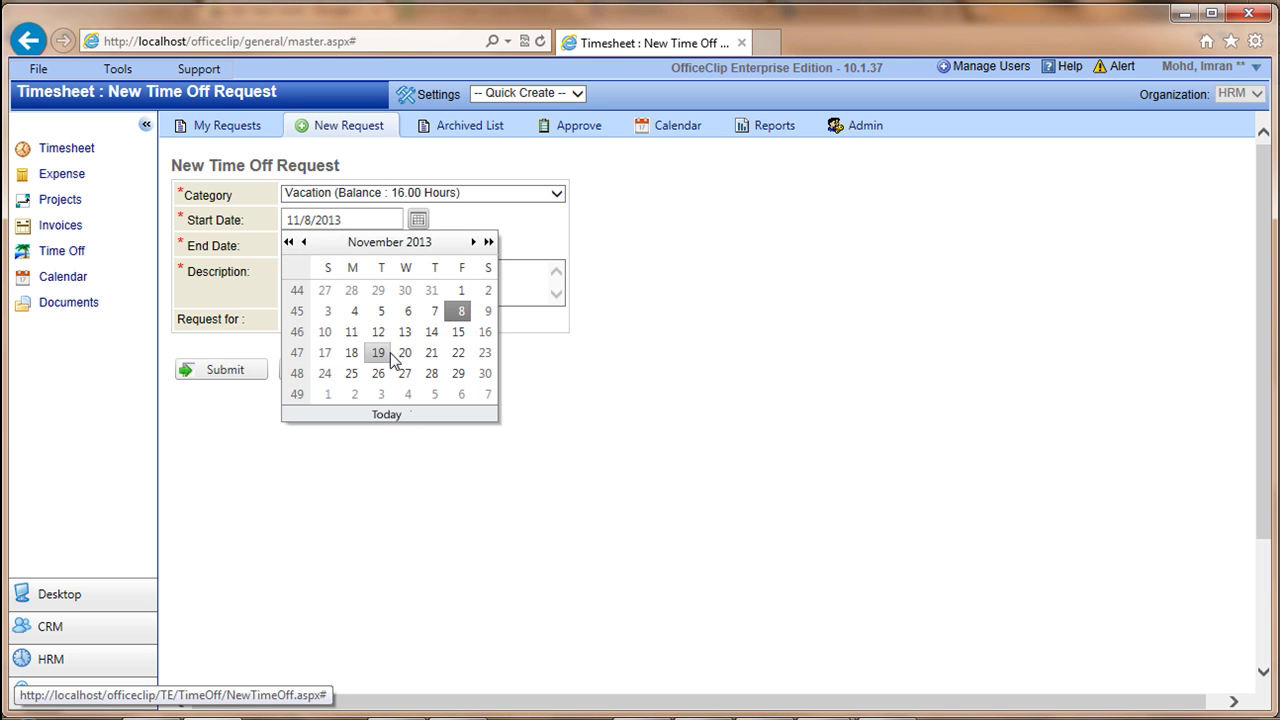
click(404, 353)
click(417, 247)
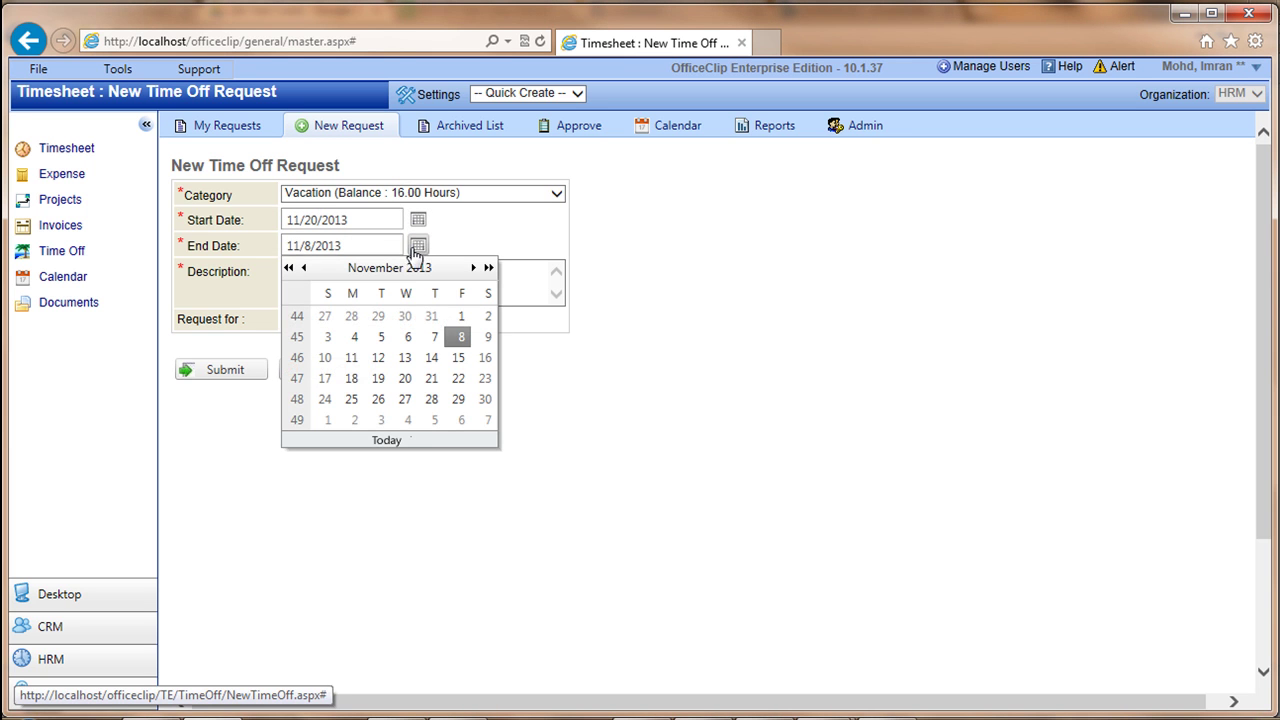
click(404, 378)
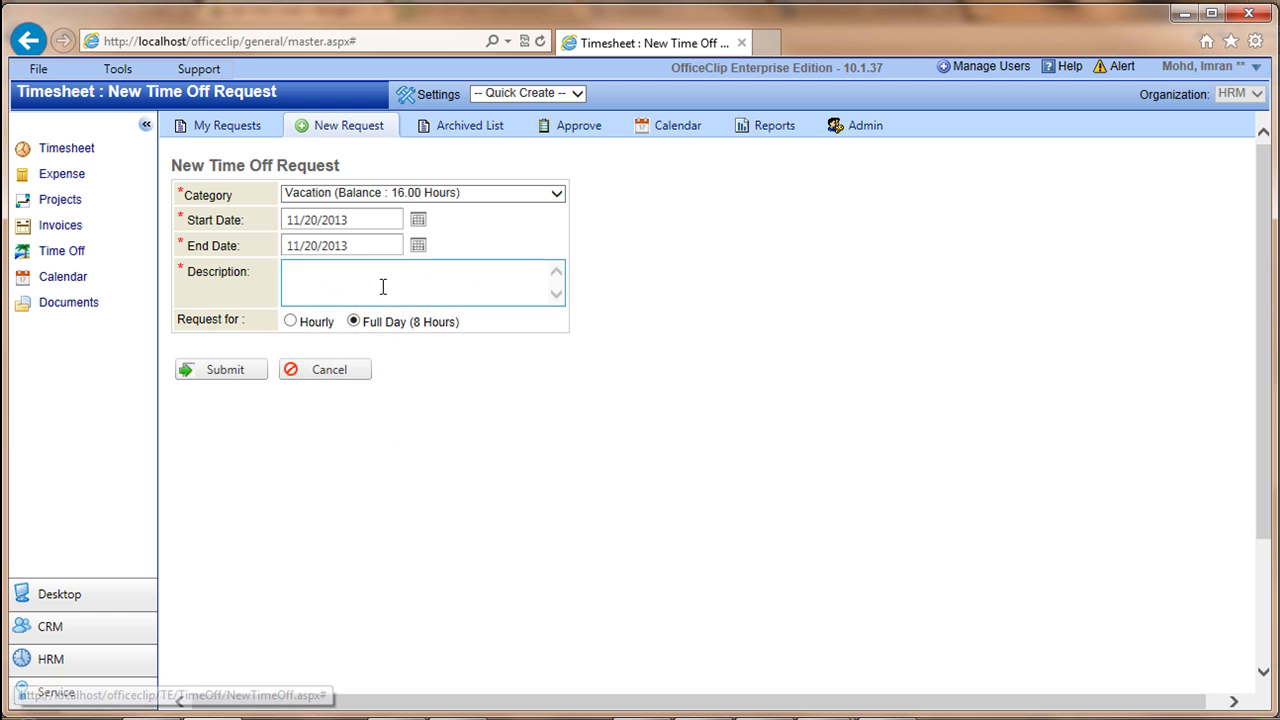
text(Sisters Wedding)
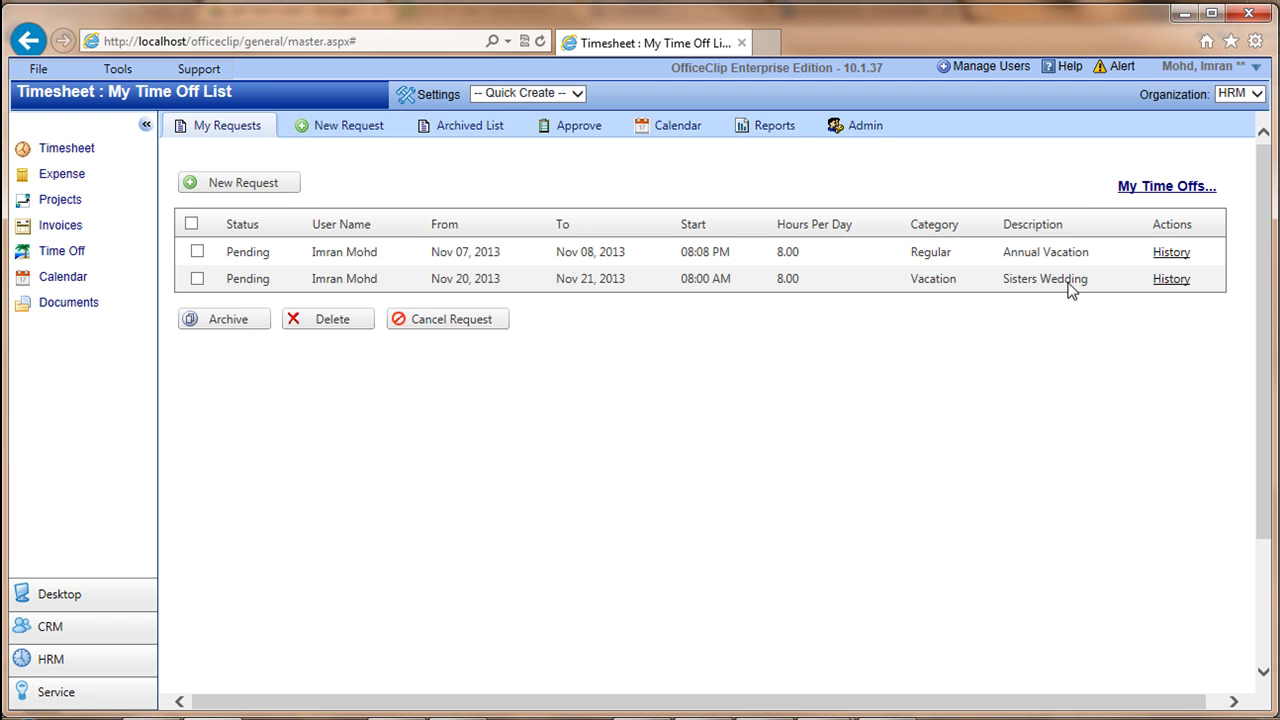
Approve the pending Sisters Wedding request, close its history, and go to the invoice list
click(572, 125)
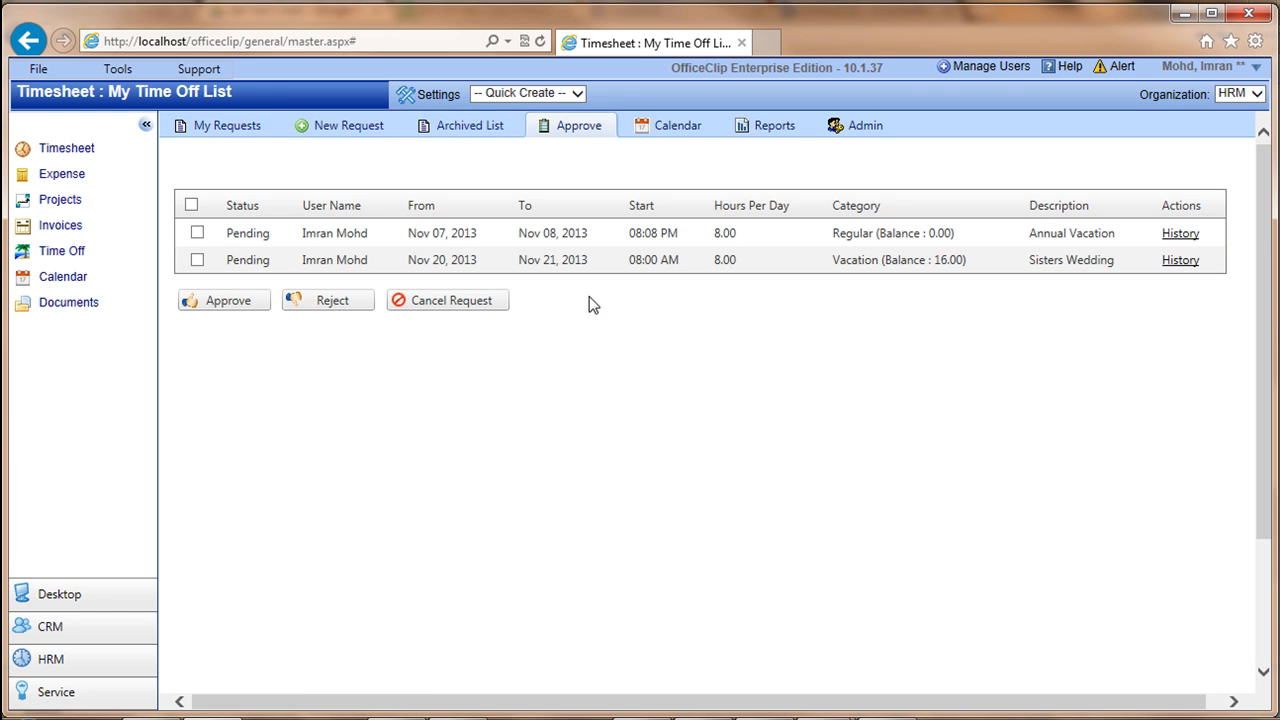
click(197, 260)
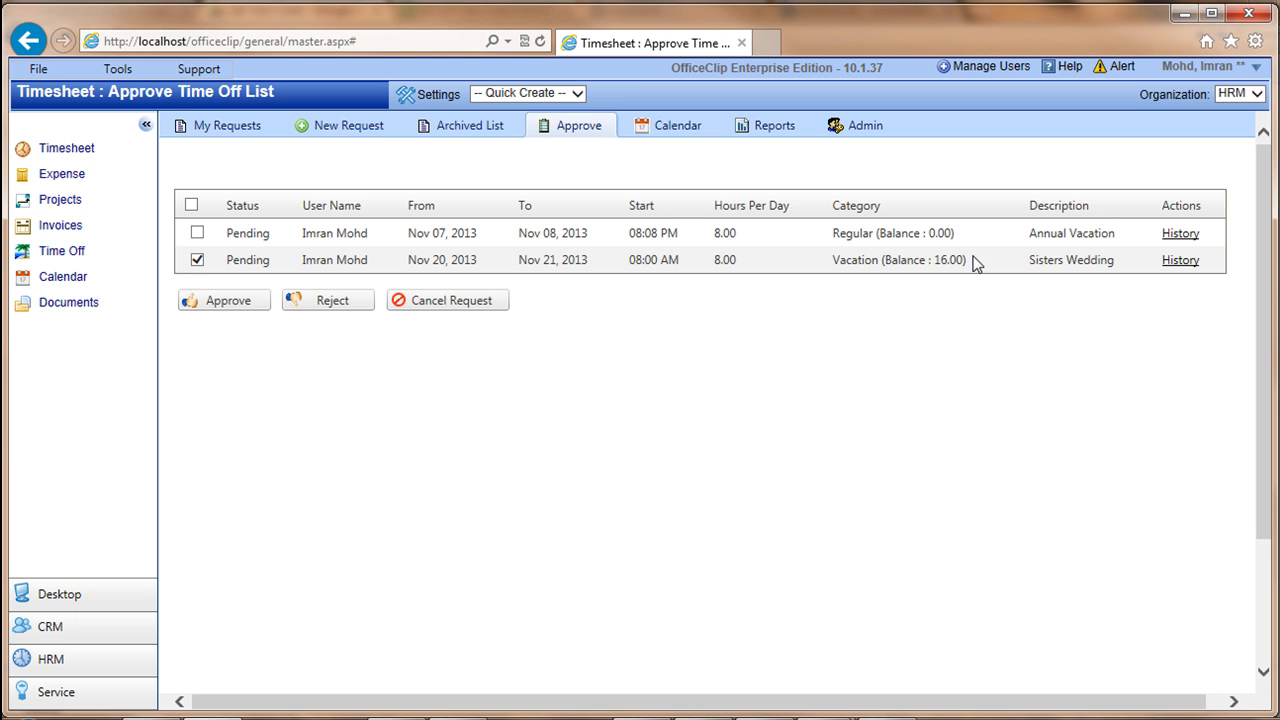
click(256, 298)
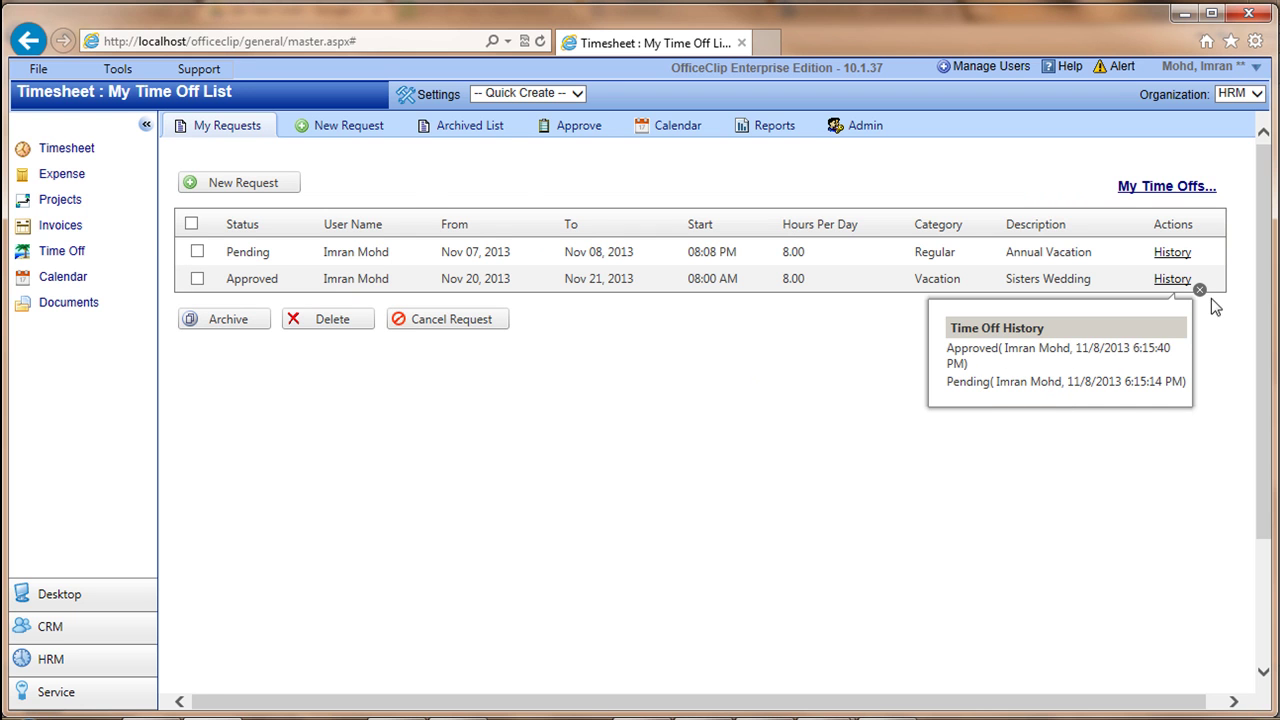
click(1199, 290)
click(60, 225)
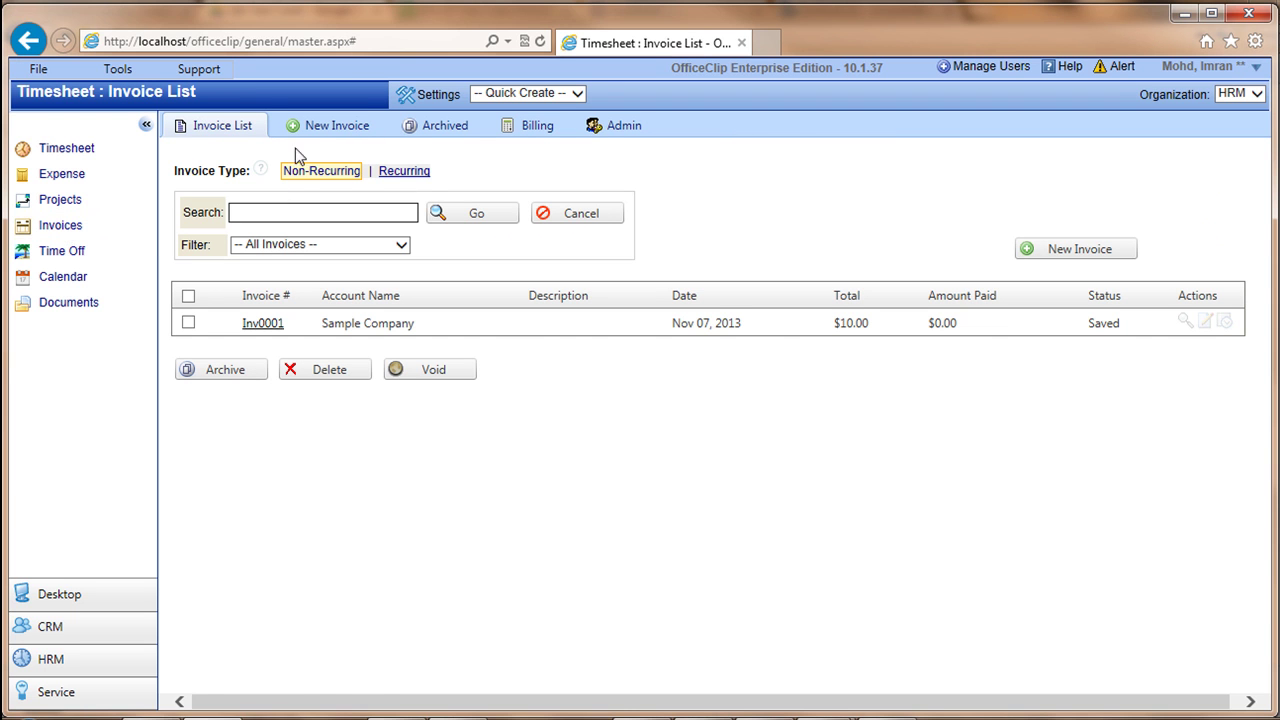
Create a new invoice with the line item 'Worked on Development', 35 hours at $26
click(310, 132)
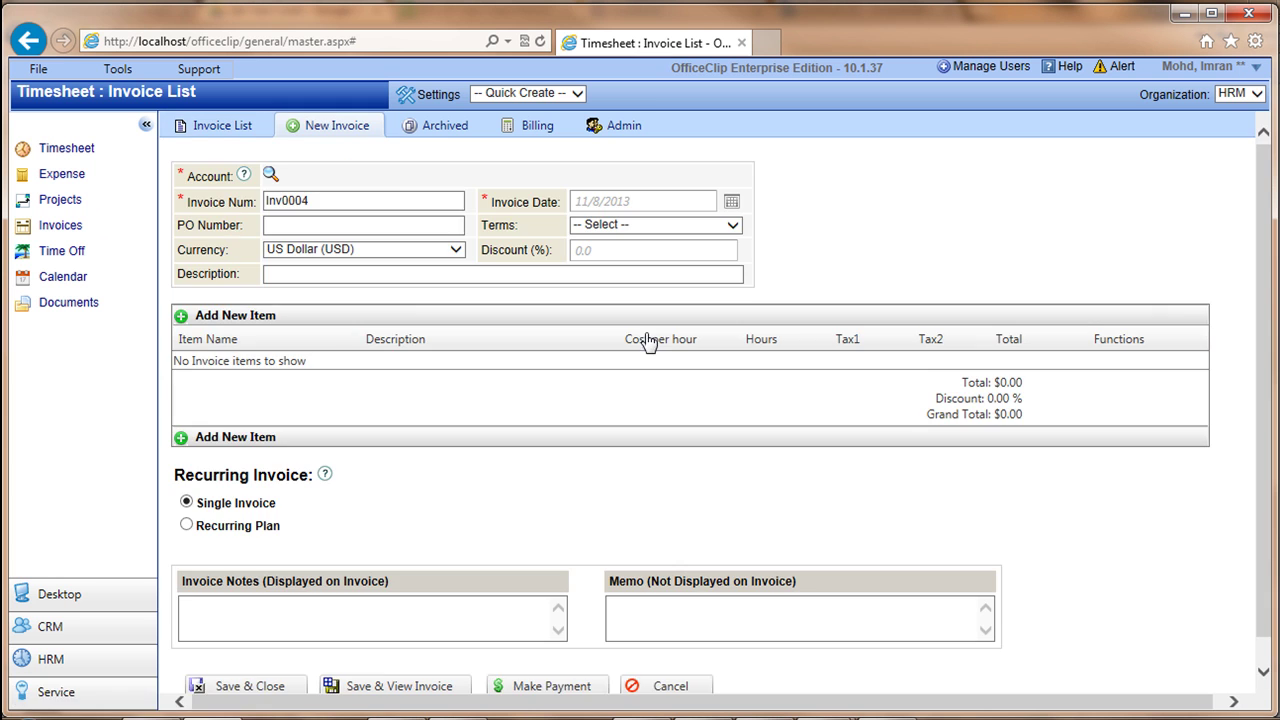
click(235, 315)
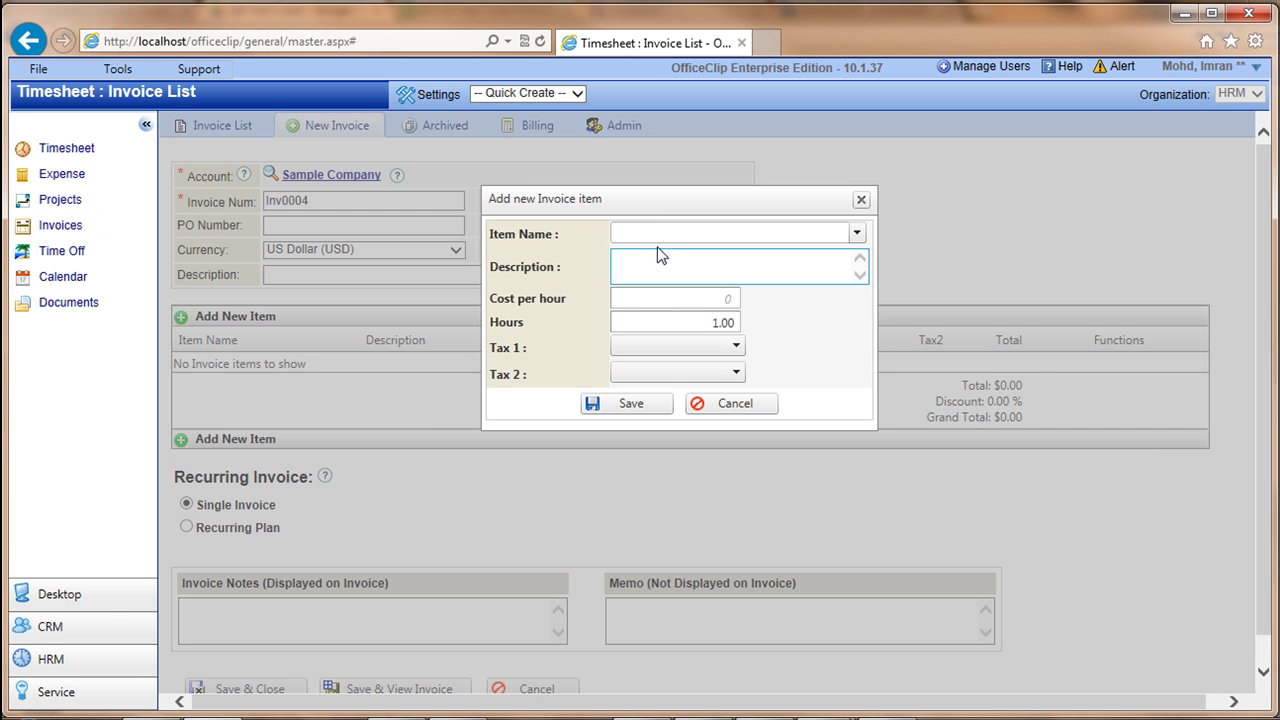
text(Worked on Development)
click(639, 298)
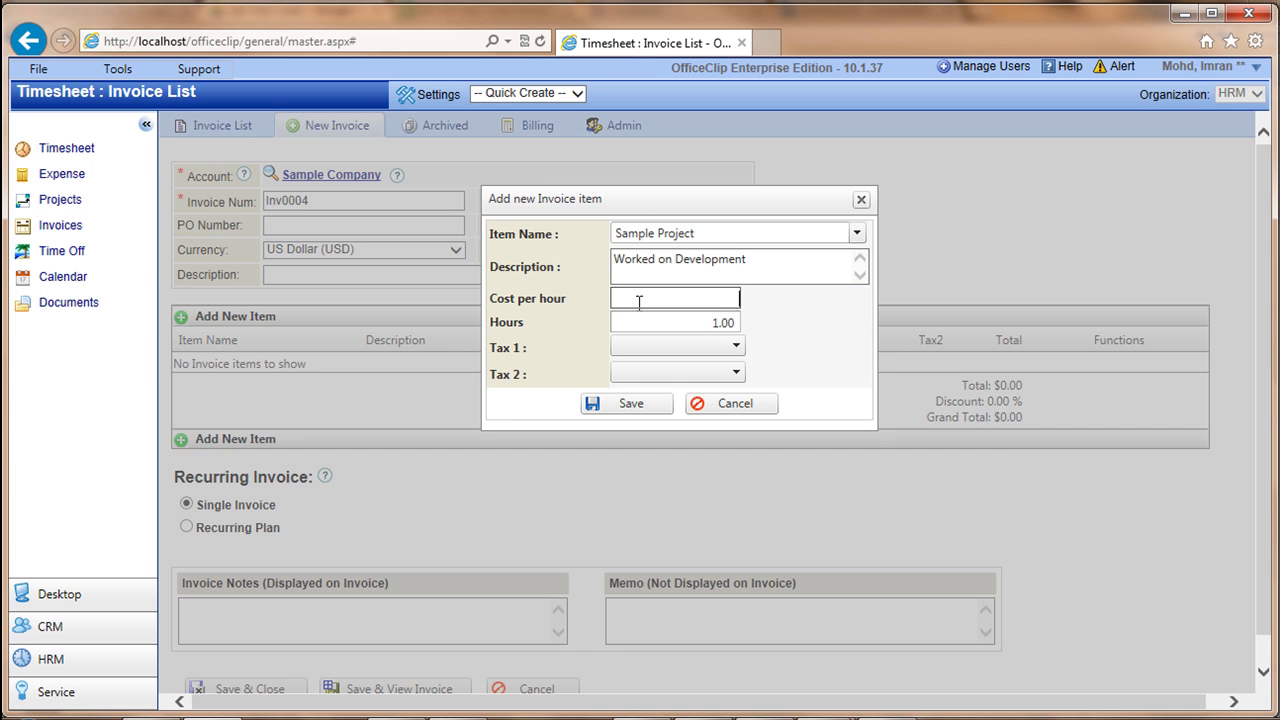
text(26)
click(646, 320)
text(35)
click(630, 403)
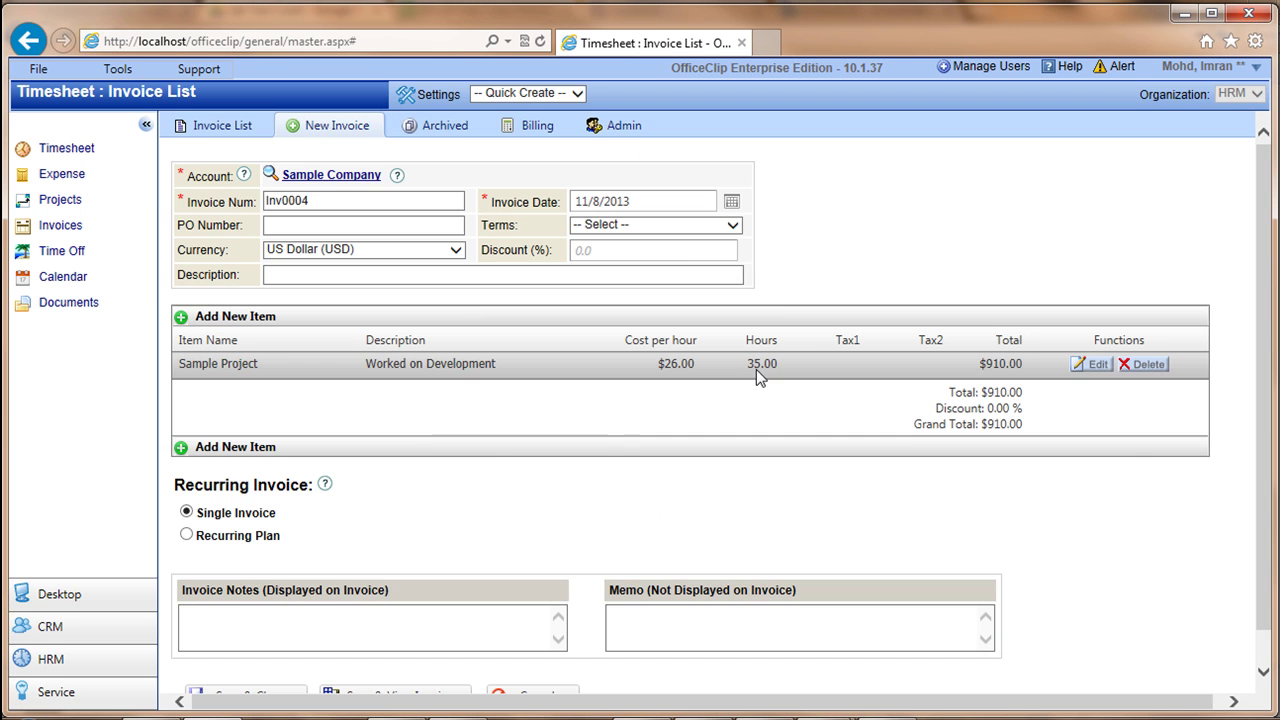
scroll(764, 445, down, 1)
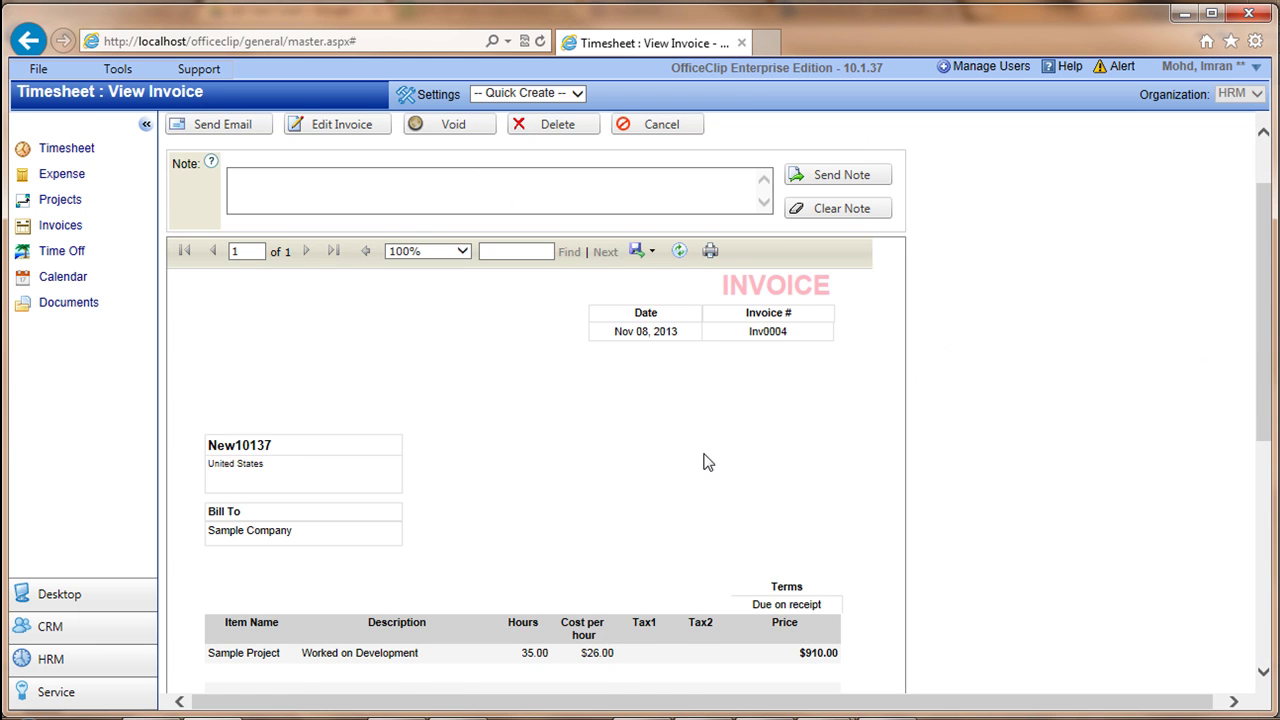
Email invoice Inv0004, dismiss the sent confirmation, and cancel out of the invoice view
scroll(703, 460, down, 5)
click(232, 676)
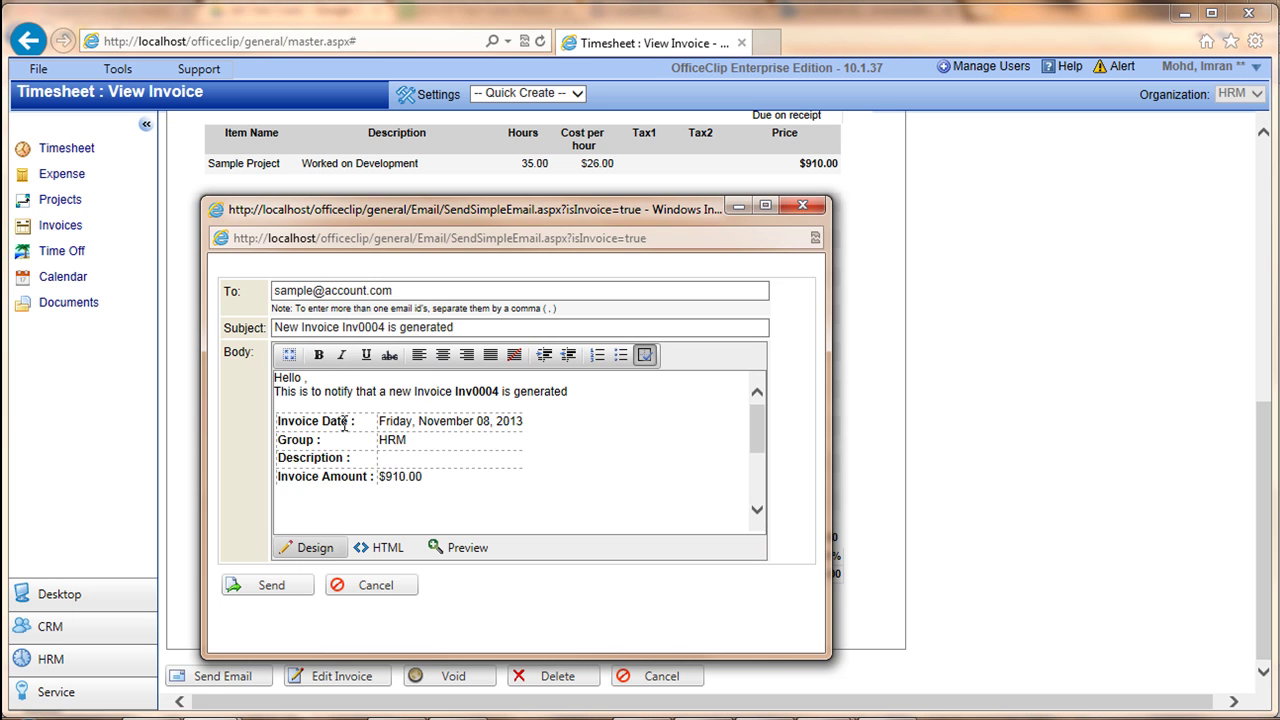
click(262, 585)
click(300, 331)
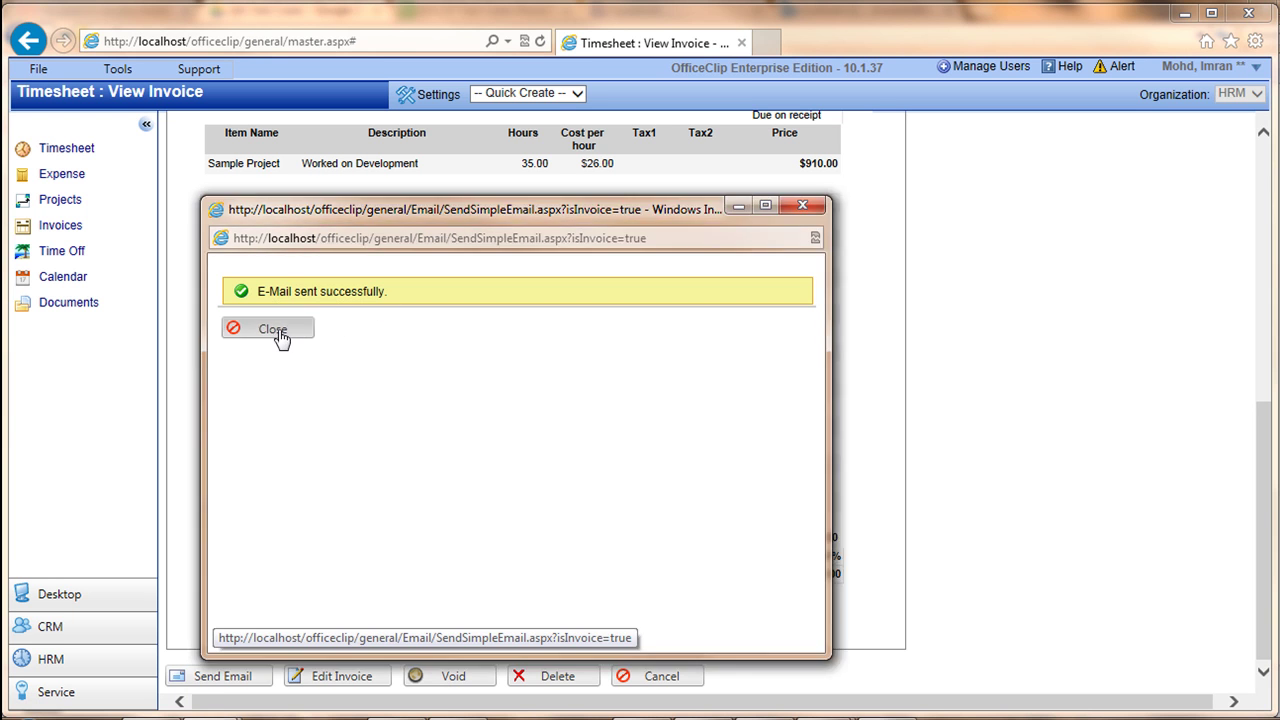
click(677, 675)
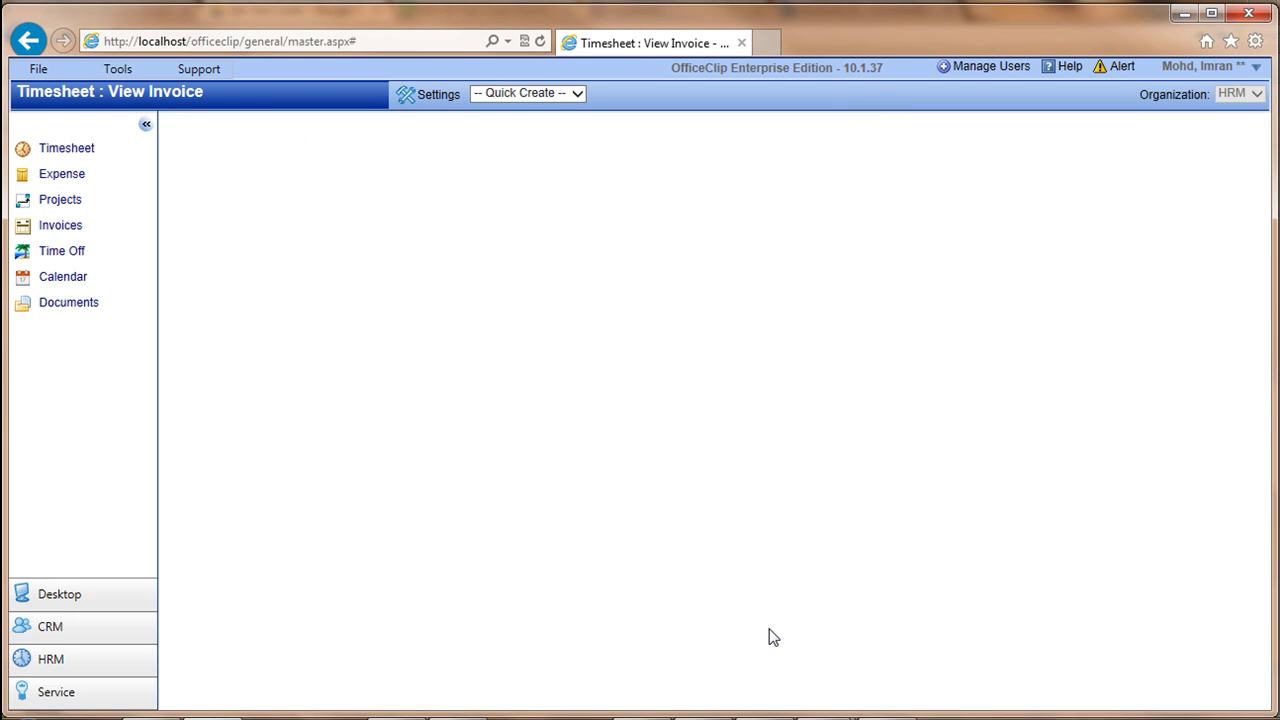